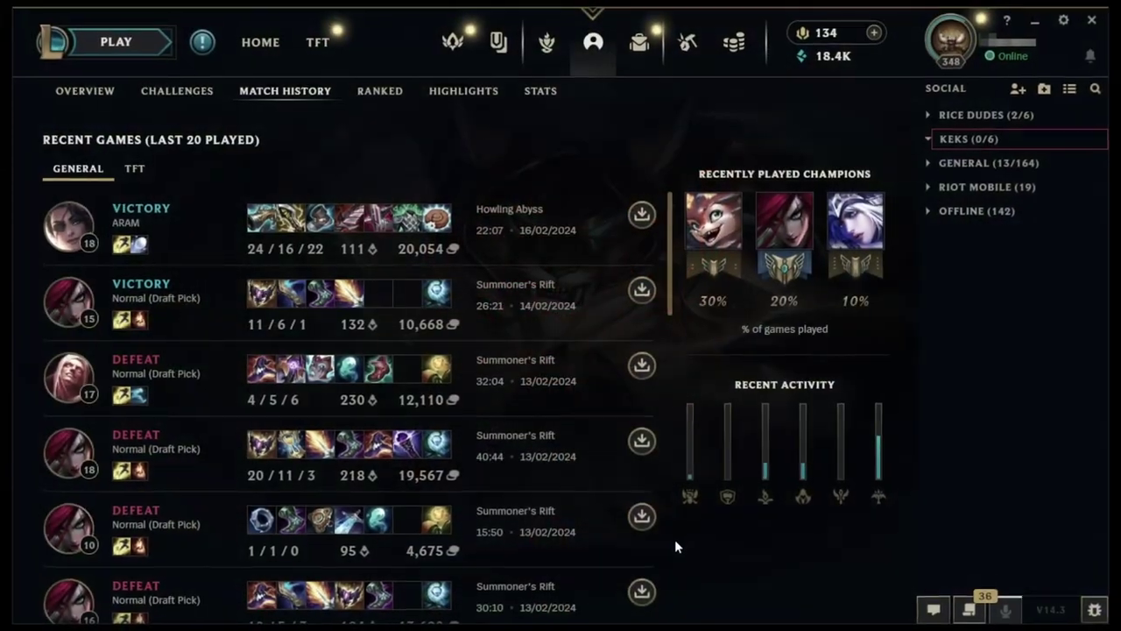
# Scroll the page and type 'get art job by playing league of legends for 10k'.
pyautogui.scroll(-3, 617, 534)
pyautogui.scroll(-4, 618, 536)
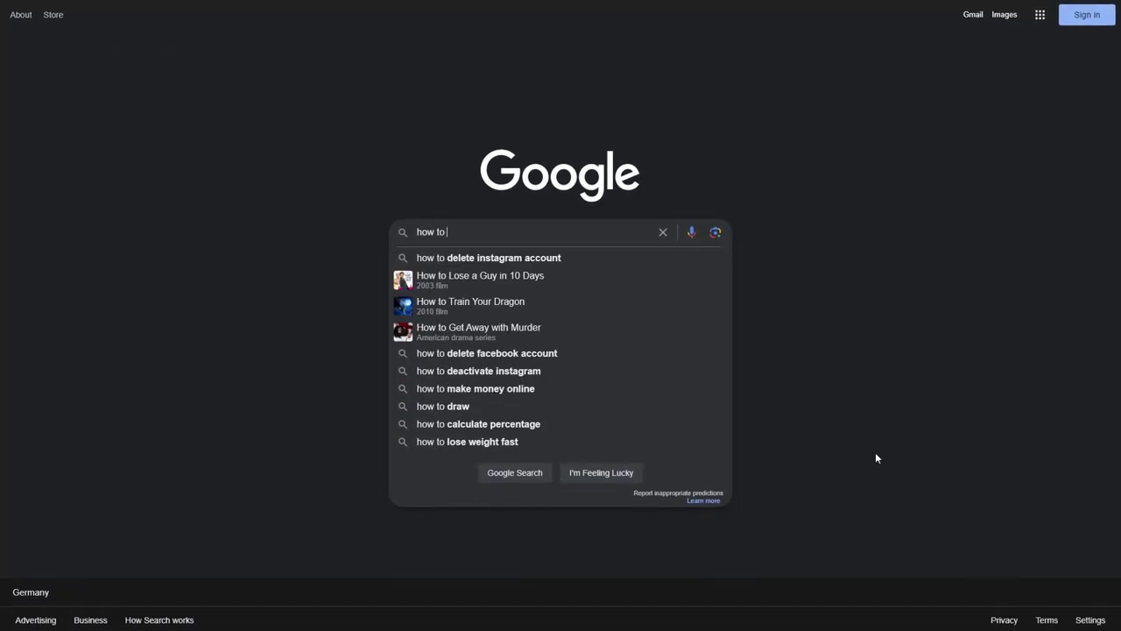
pyautogui.write('get art job by playing league of legends for 1')
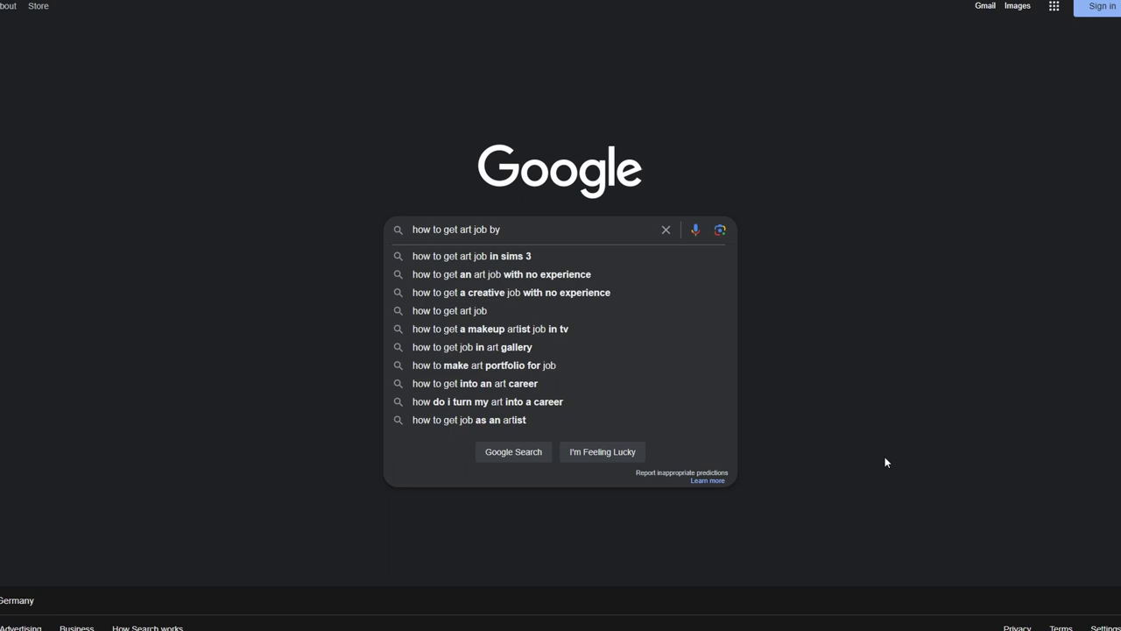
pyautogui.write('0k')
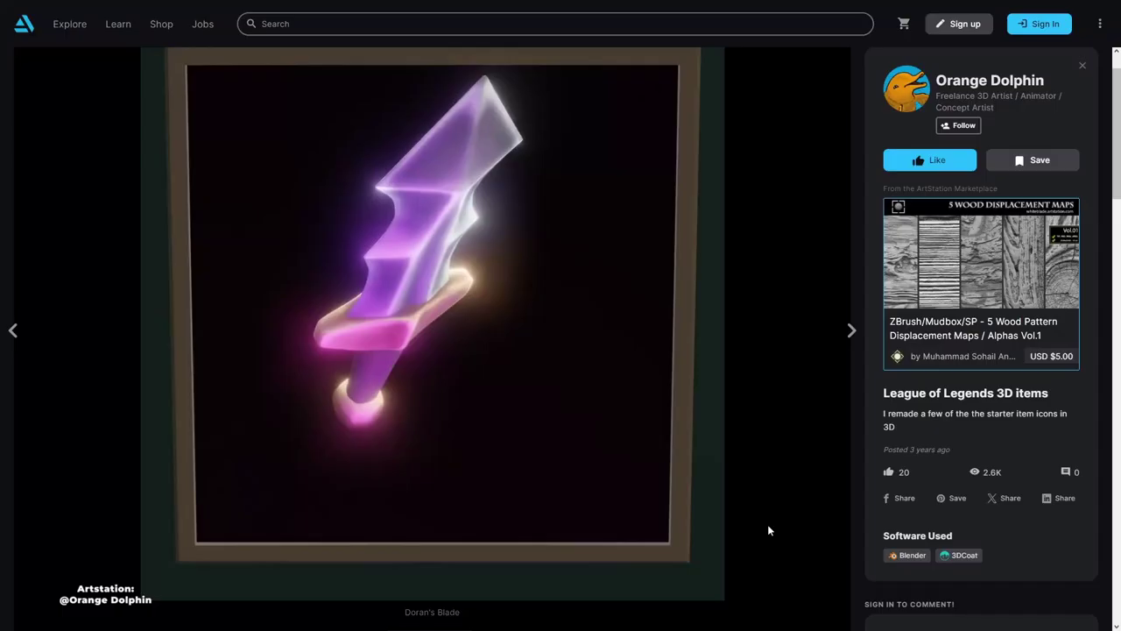
pyautogui.scroll(-5, 767, 524)
pyautogui.scroll(-5, 767, 536)
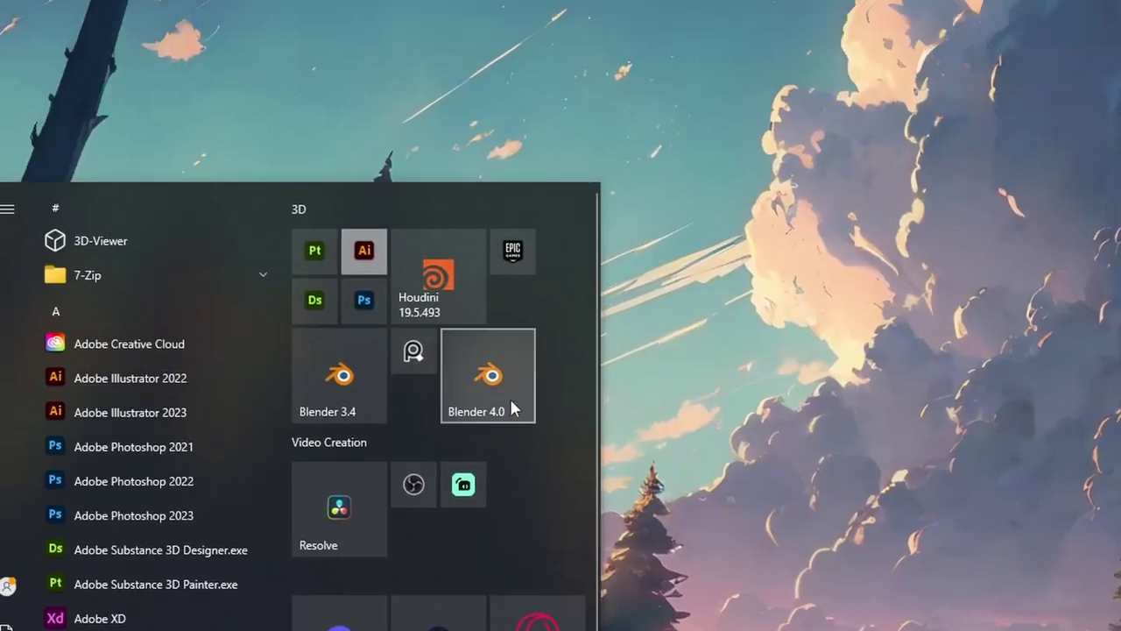
# Launch Blender 4.0, orbit the default cube, and show Doran's Ring details.
pyautogui.click(501, 400)
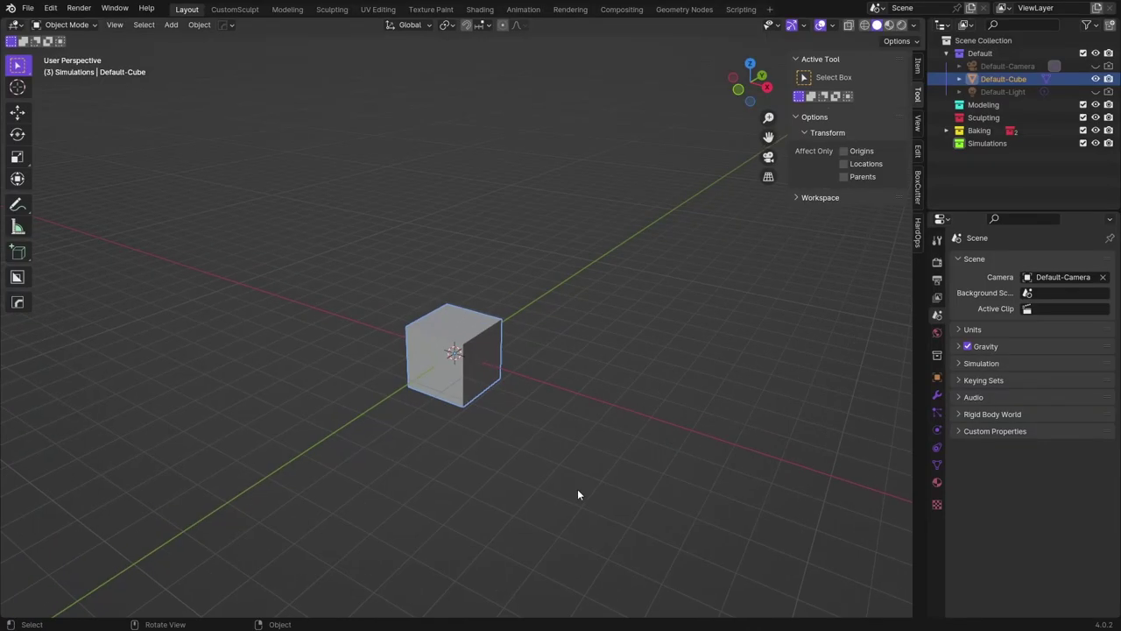
pyautogui.moveTo(577, 495); pyautogui.dragTo(628, 488, button='middle')
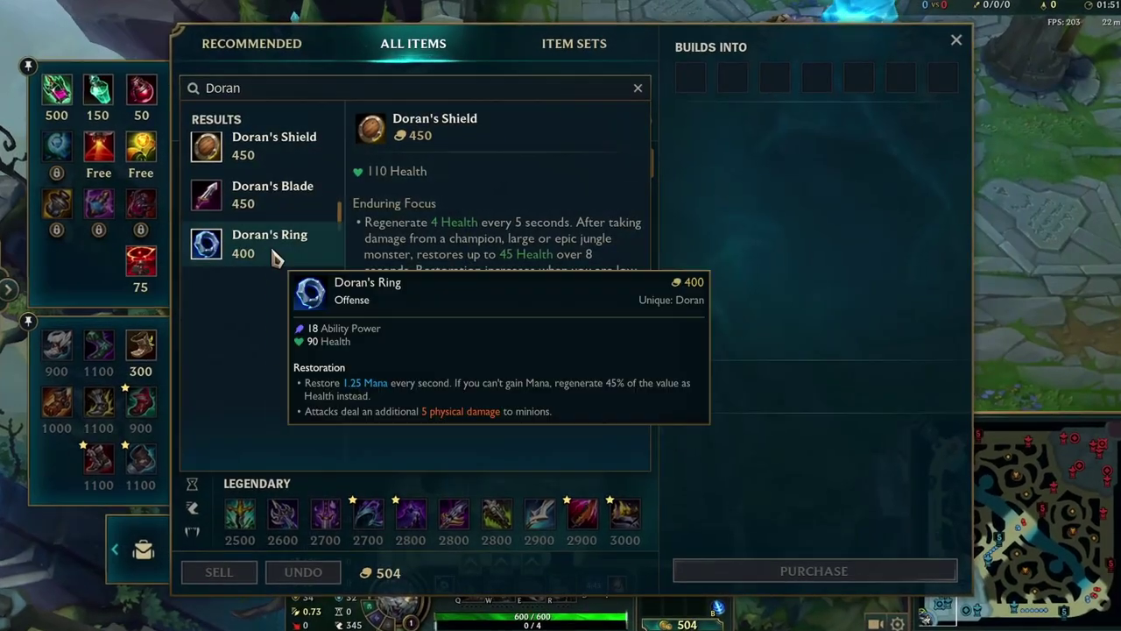
pyautogui.click(273, 245)
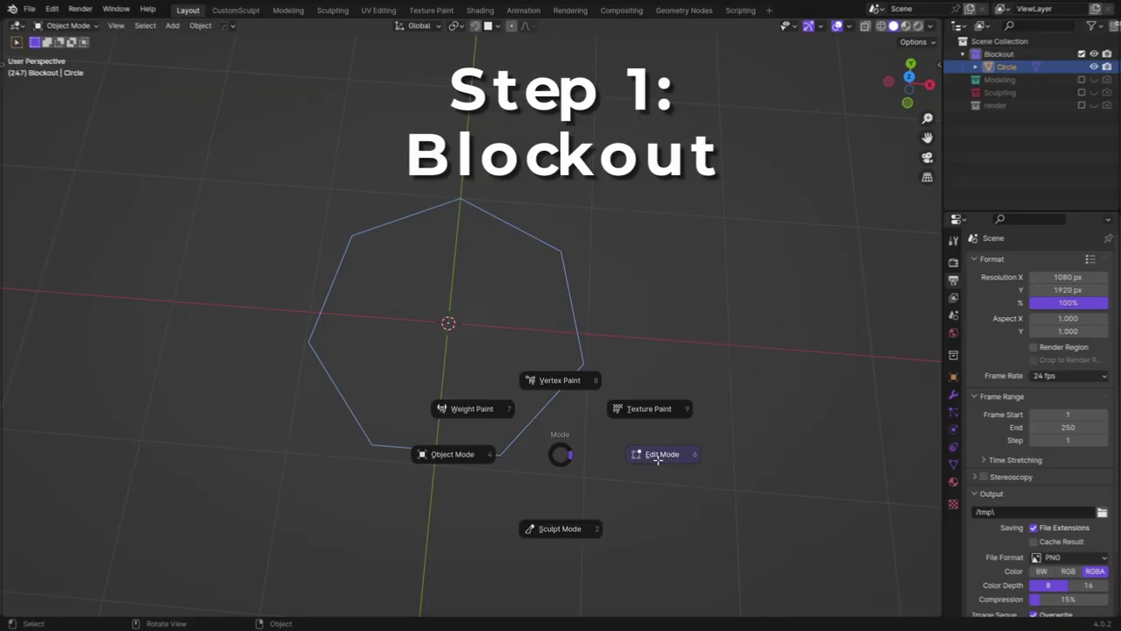
# In Edit Mode, extrude new vertices from the circle and reposition them.
pyautogui.click(663, 453)
pyautogui.click(497, 521)
pyautogui.click(499, 473)
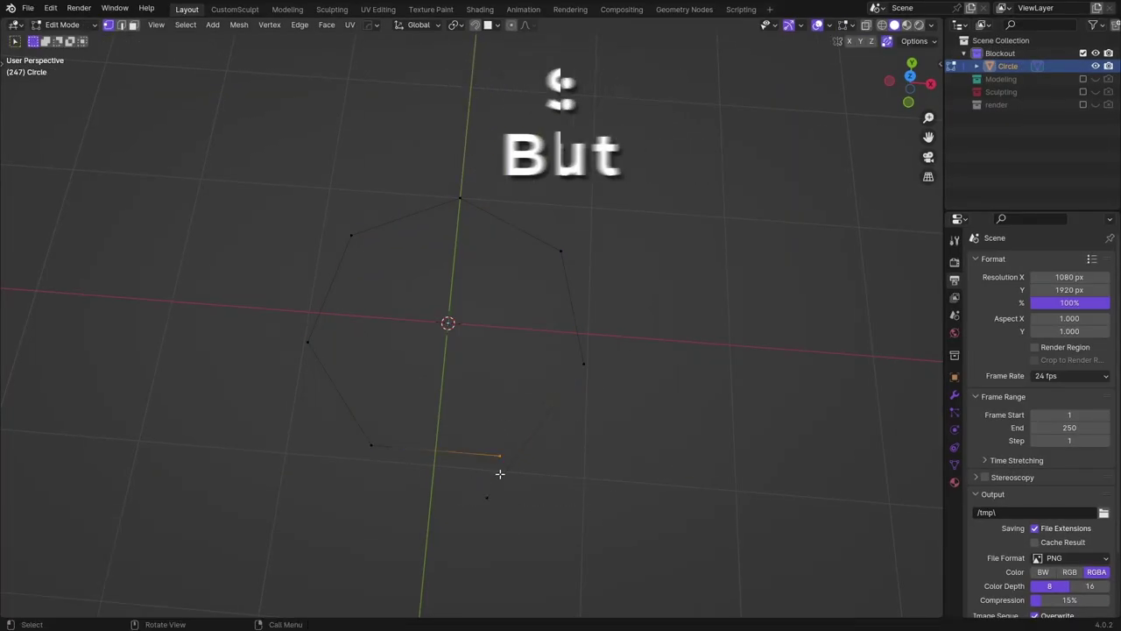
pyautogui.press('g')
pyautogui.click(450, 481)
pyautogui.press('g')
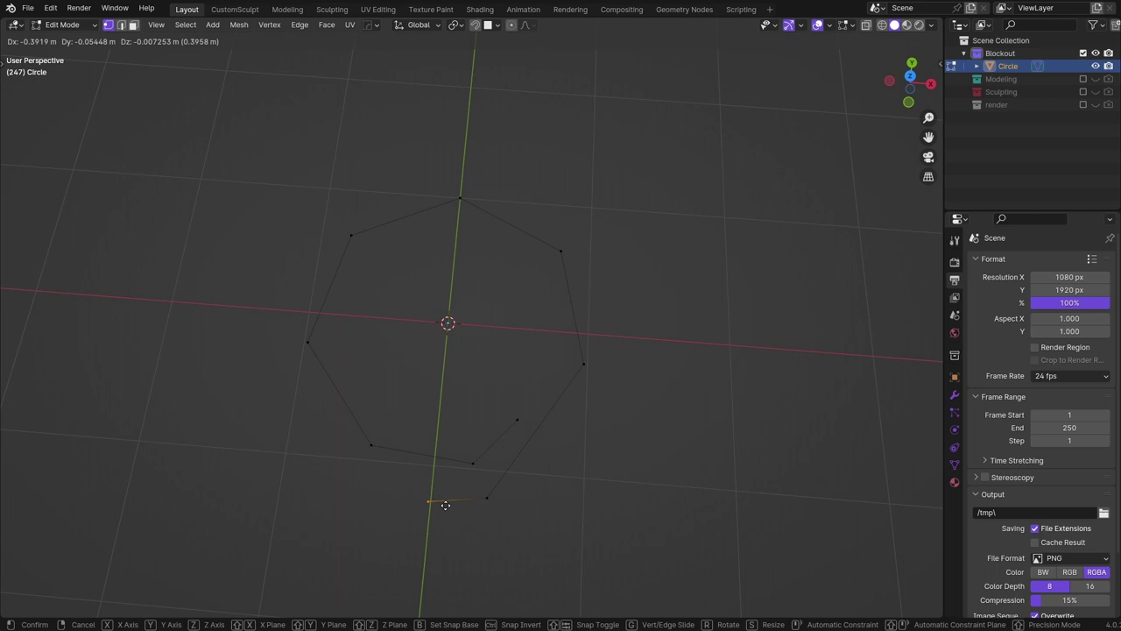
pyautogui.click(508, 491)
# Move the ring's vertices while orbiting to angled and top-down views of the mesh.
pyautogui.moveTo(508, 491); pyautogui.dragTo(585, 411, button='middle')
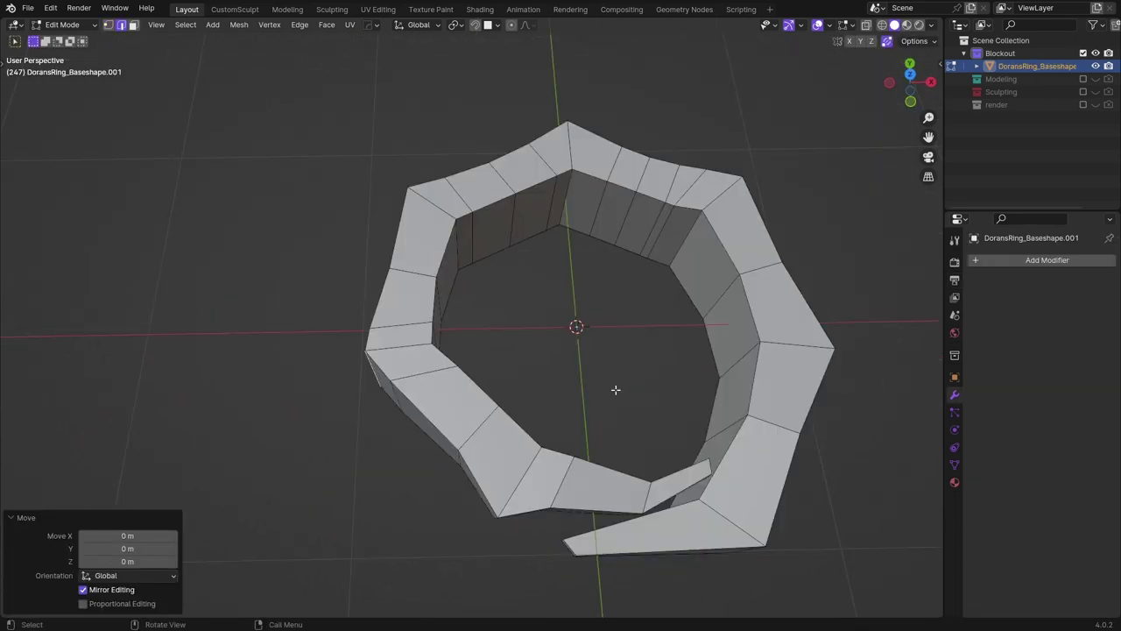
pyautogui.moveTo(616, 388); pyautogui.dragTo(500, 388, button='middle')
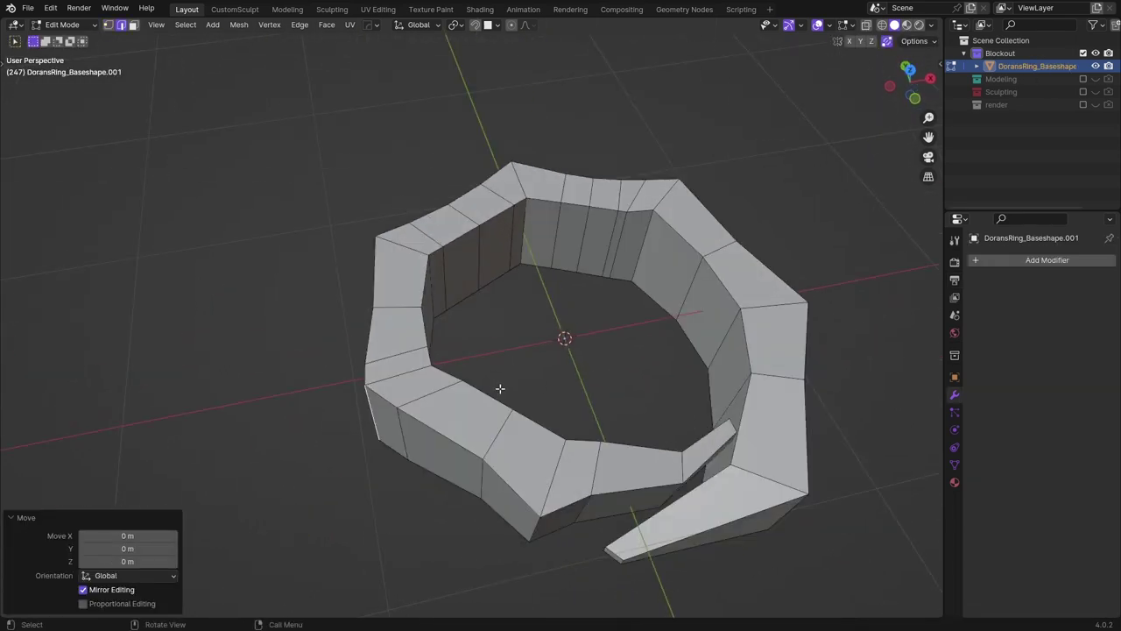
pyautogui.click(650, 384)
pyautogui.moveTo(650, 383); pyautogui.dragTo(591, 380, button='middle')
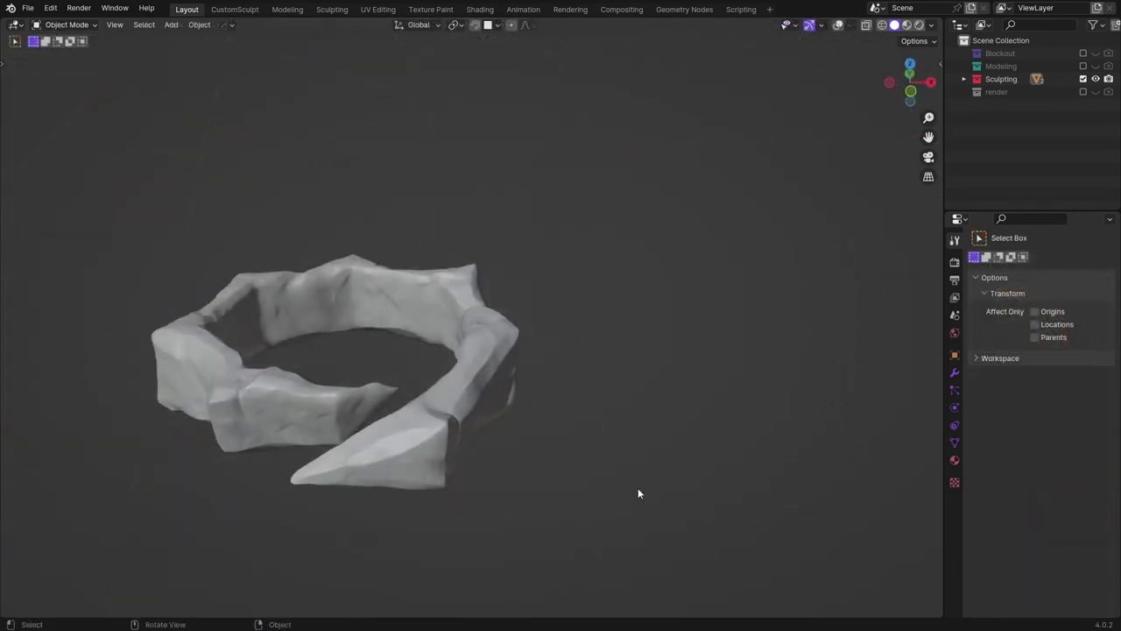
# Orbit around the sculpted ring and save it as DoransRing_Video.blend.
pyautogui.moveTo(638, 488)
pyautogui.mouseDown(button='middle')
pyautogui.moveTo(700, 470)
pyautogui.moveTo(732, 510)
pyautogui.moveTo(663, 476)
pyautogui.mouseUp(button='middle')
pyautogui.hotkey('ctrl', 's')
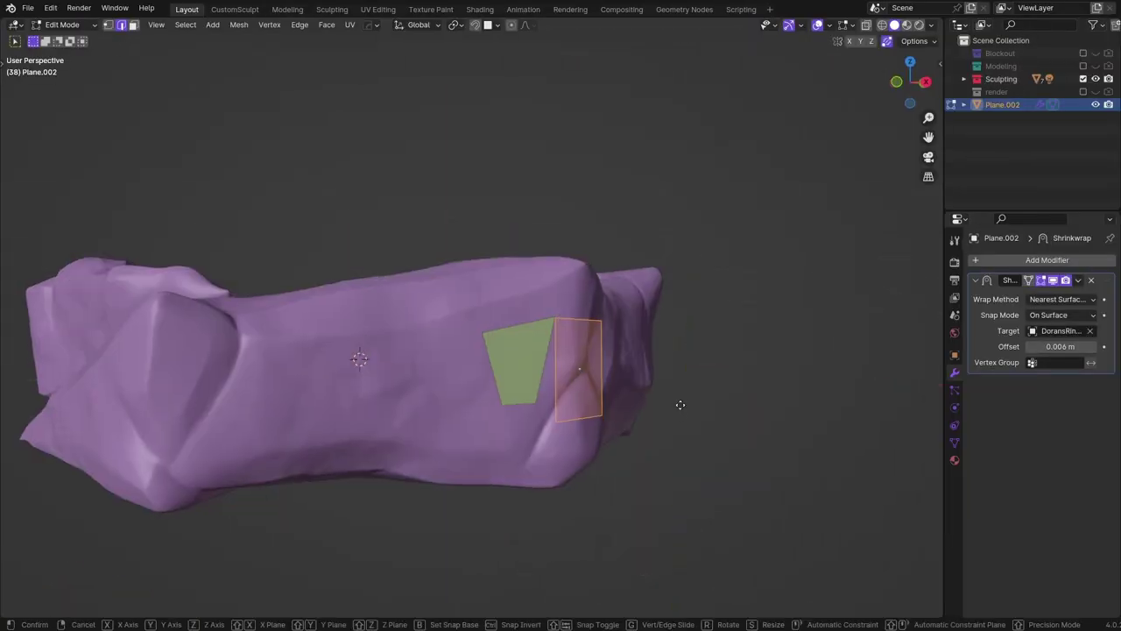
# Move two retopology vertices along the sculpted ring's surface.
pyautogui.press('g')
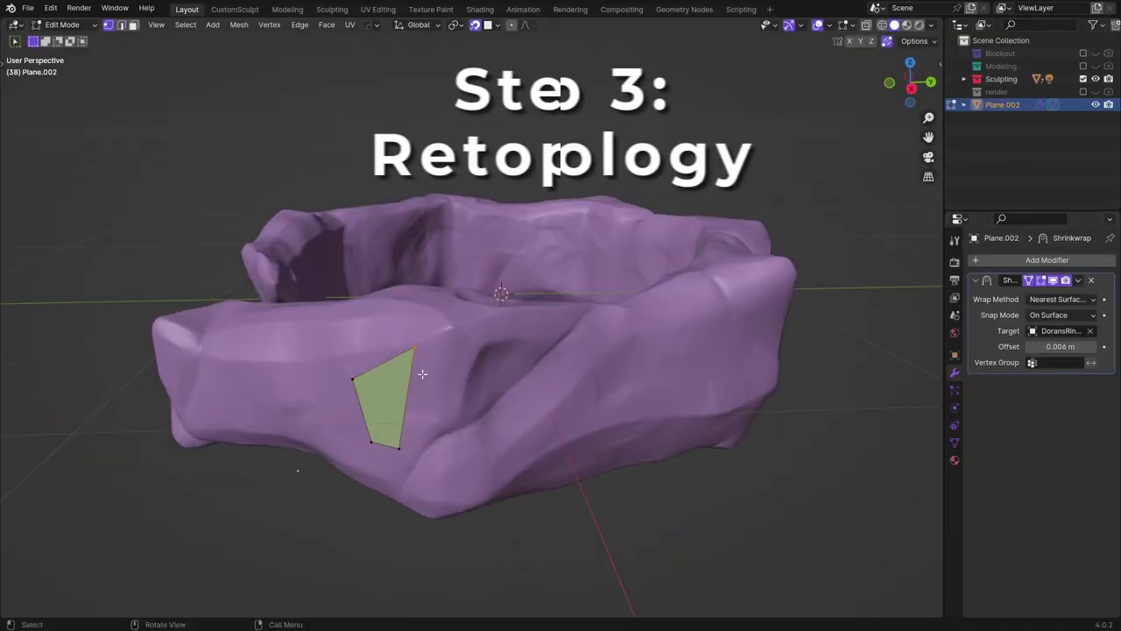
pyautogui.click(333, 372)
pyautogui.press('g')
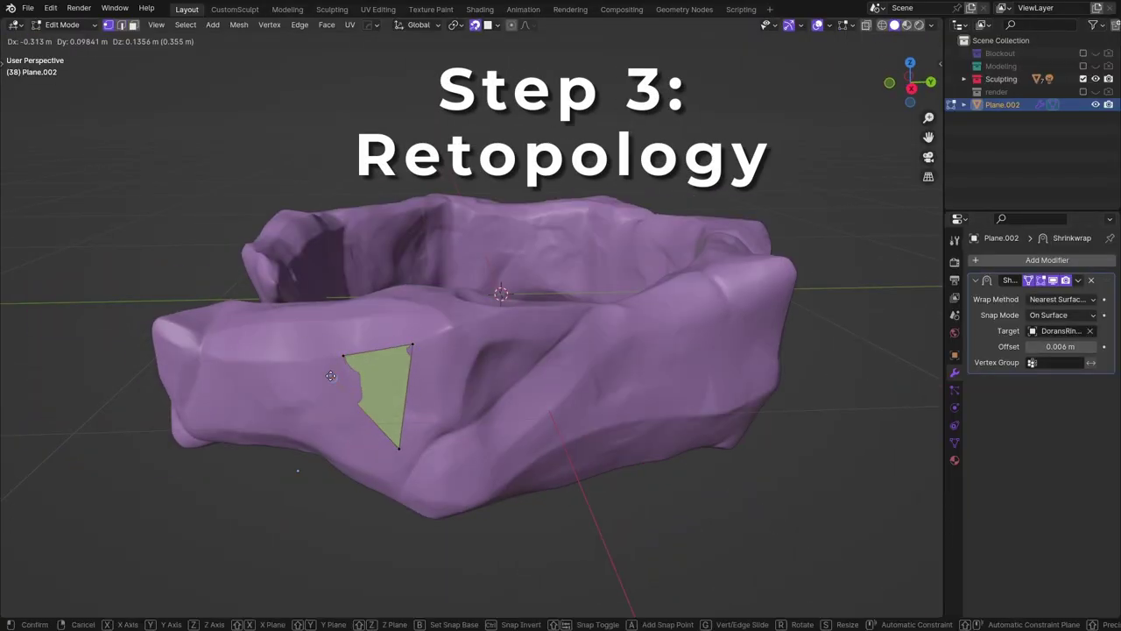
pyautogui.click(330, 376)
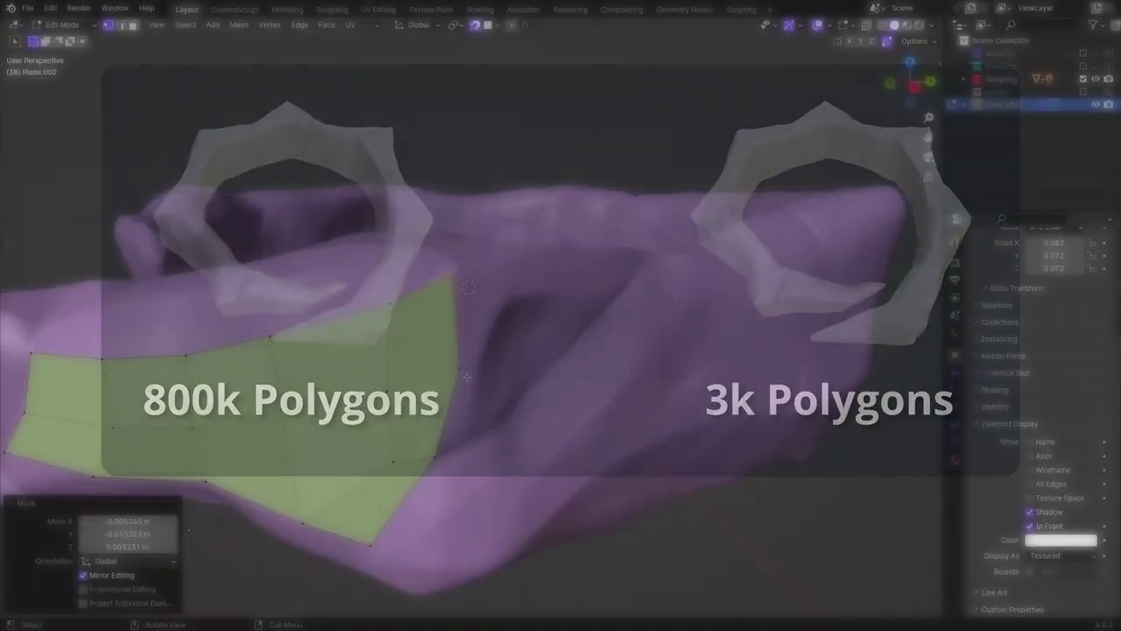
# Extrude the selected retopology faces in place and move them upward.
pyautogui.press('e')
pyautogui.rightClick(466, 376)
pyautogui.press('g')
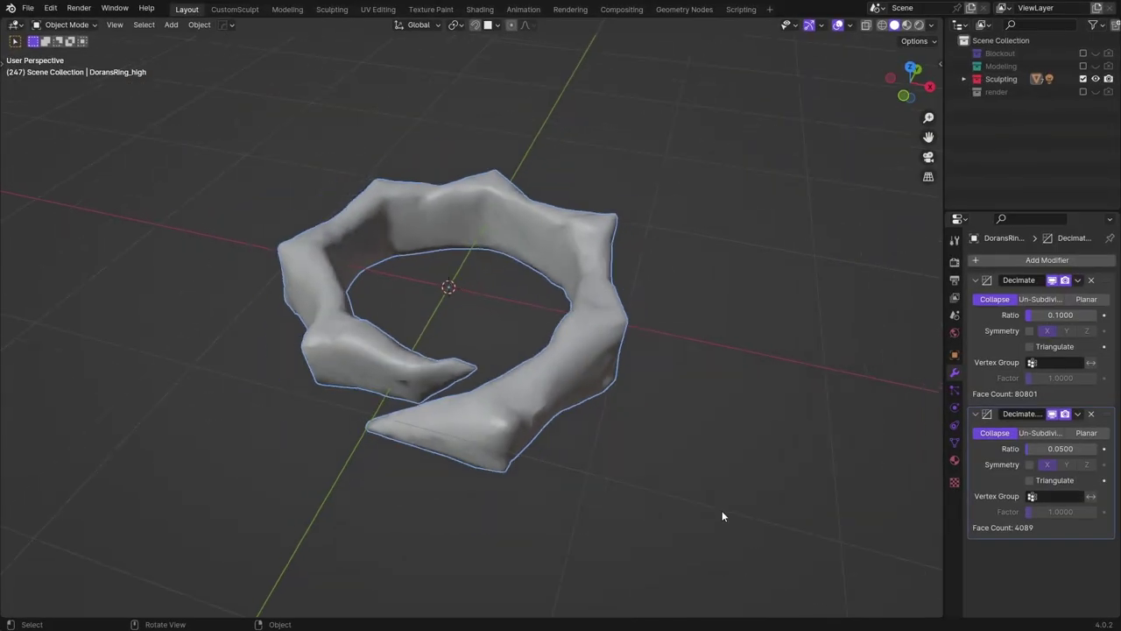
# Orbit around the decimated 4,089-face ring and bring up its Object menu.
pyautogui.moveTo(747, 495); pyautogui.dragTo(723, 483, button='middle')
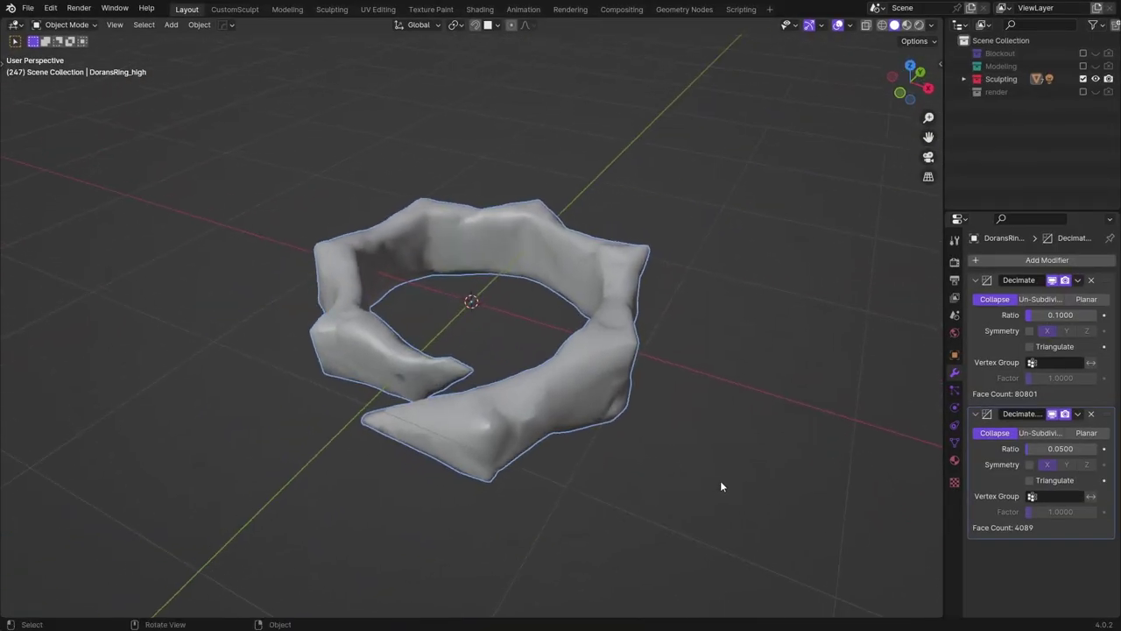
pyautogui.rightClick(670, 396)
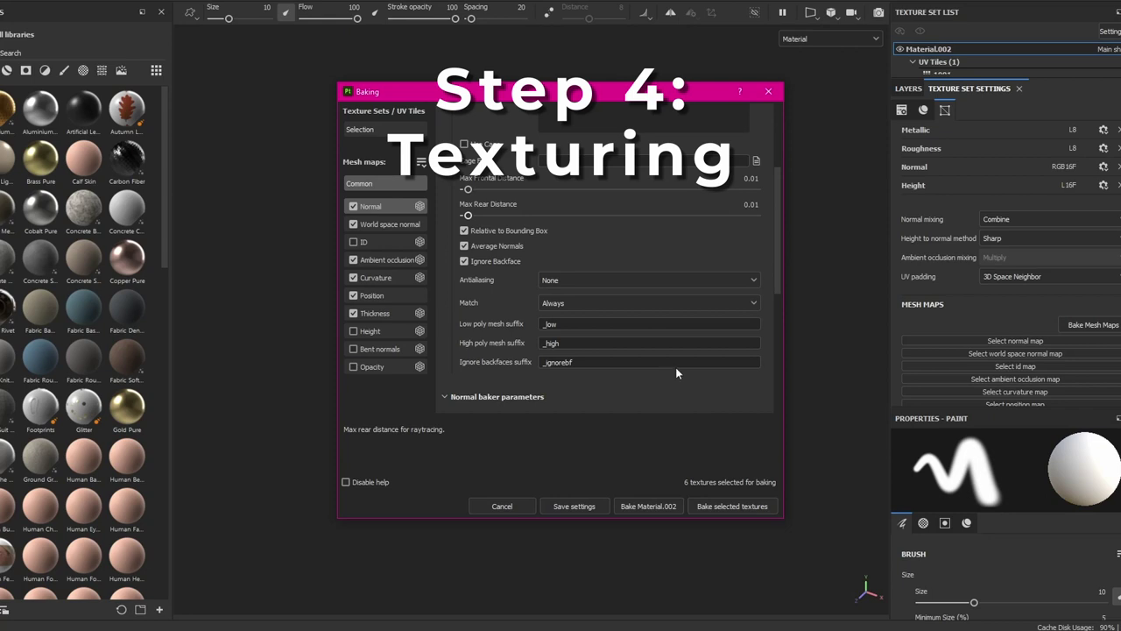
# Set bake antialiasing to Subsampling 4x4 and bake the ring's mesh maps.
pyautogui.click(652, 281)
pyautogui.click(577, 322)
pyautogui.moveTo(666, 95); pyautogui.dragTo(1120, 148)
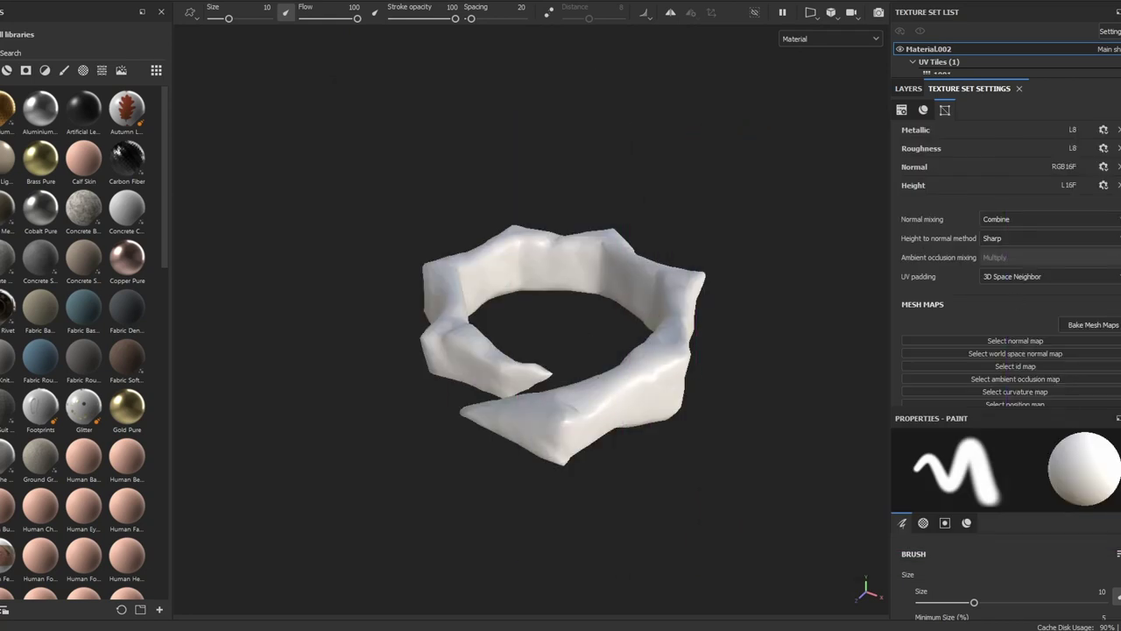
pyautogui.press('Return')
pyautogui.moveTo(595, 222); pyautogui.dragTo(851, 71)
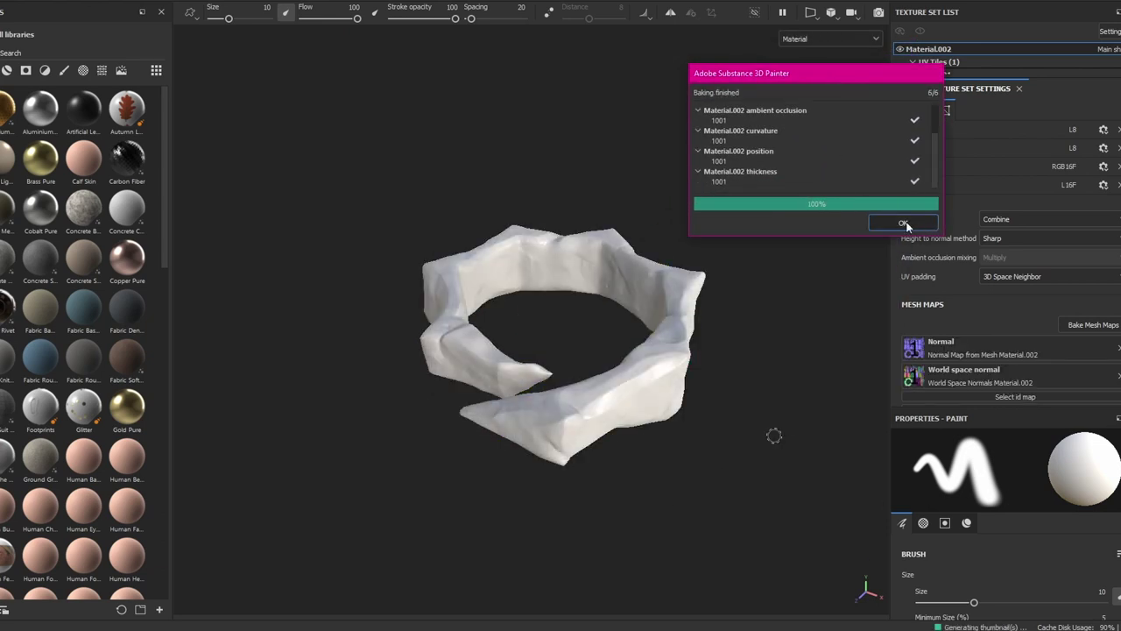
# Orbit the baked ring and make the Basecolor layer visible.
pyautogui.keyDown('alt'); pyautogui.moveTo(645, 458); pyautogui.dragTo(714, 405); pyautogui.keyUp('alt')
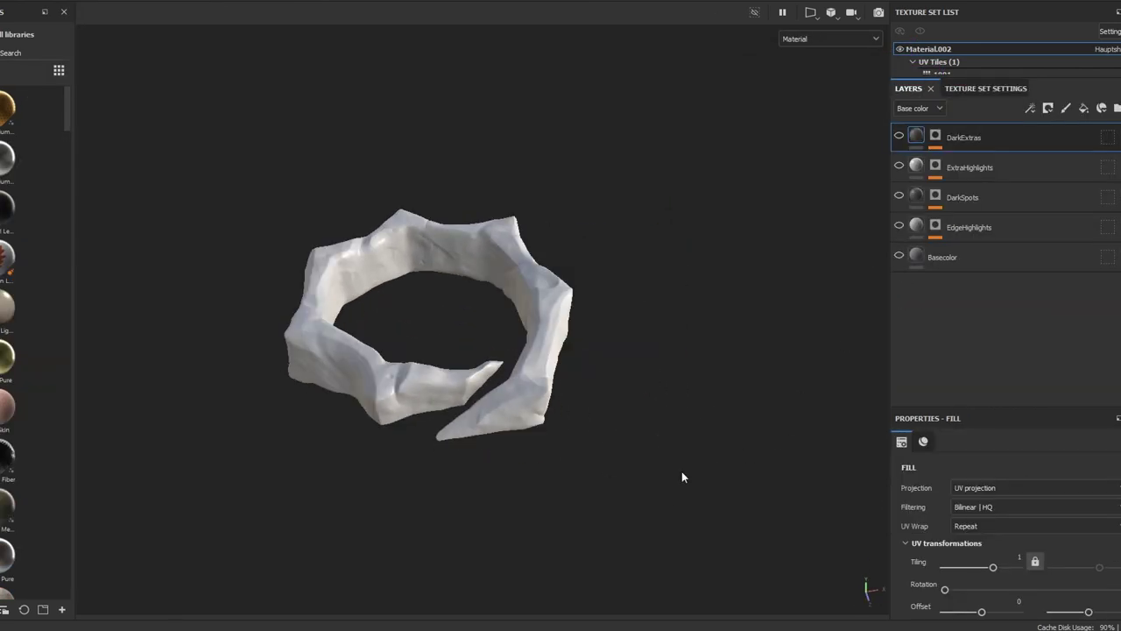
pyautogui.keyDown('alt'); pyautogui.moveTo(681, 475); pyautogui.dragTo(867, 298); pyautogui.keyUp('alt')
pyautogui.click(899, 256)
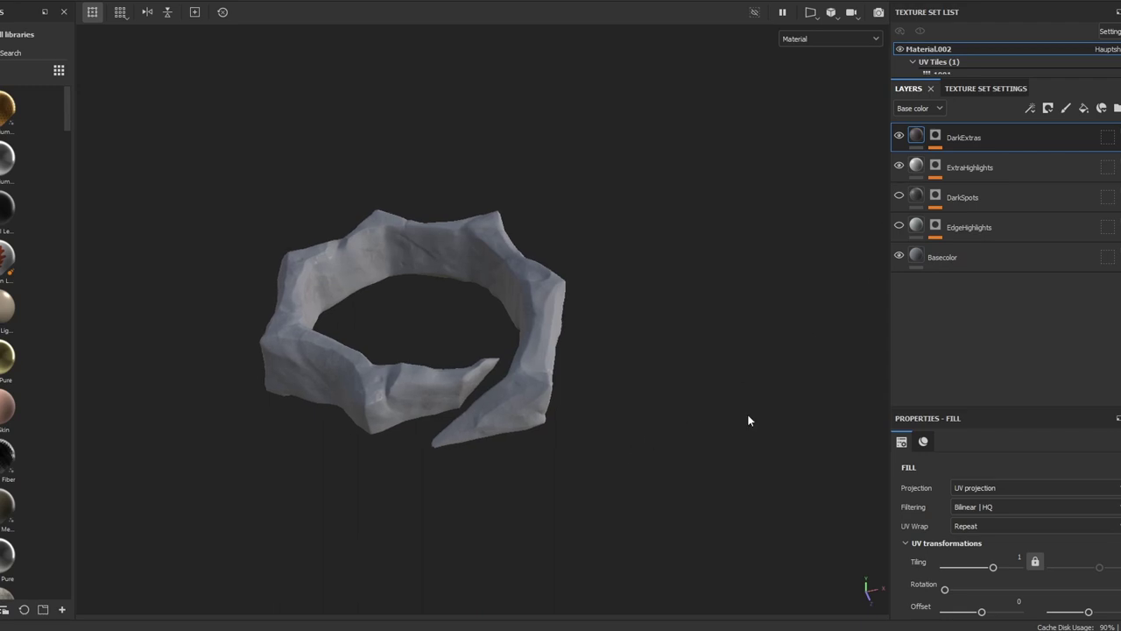
# Orbit the textured ring to inspect it from two new angles.
pyautogui.keyDown('alt'); pyautogui.moveTo(748, 418); pyautogui.dragTo(782, 359); pyautogui.keyUp('alt')
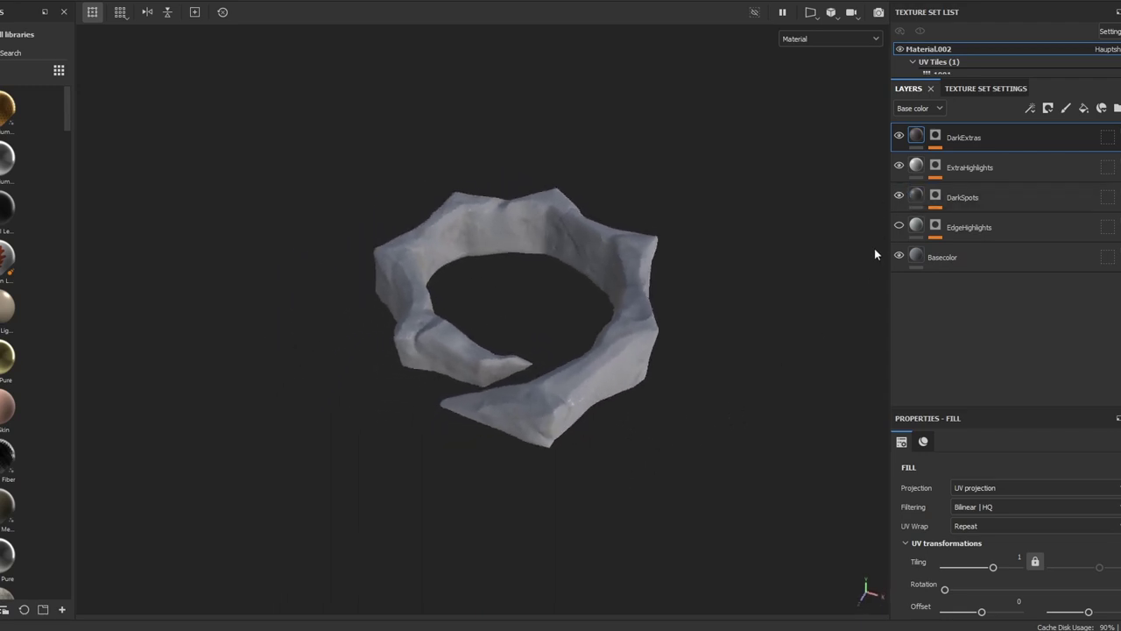
pyautogui.keyDown('alt'); pyautogui.moveTo(685, 303); pyautogui.dragTo(823, 280); pyautogui.keyUp('alt')
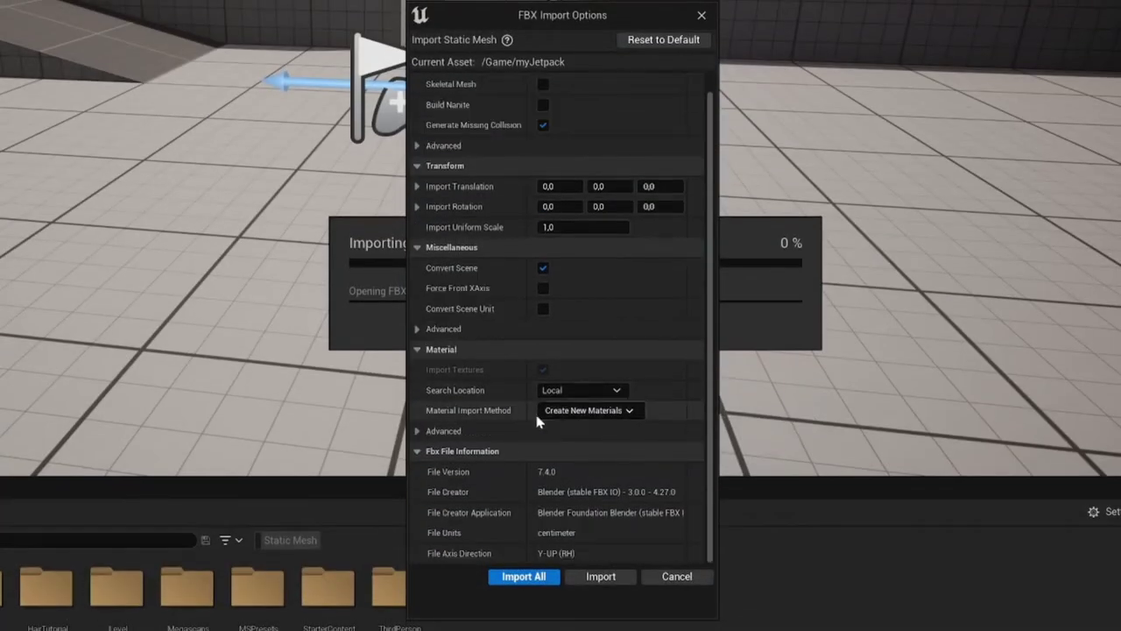
# Scroll up through the FBX Import Options dialog settings.
pyautogui.scroll(1, 671, 420)
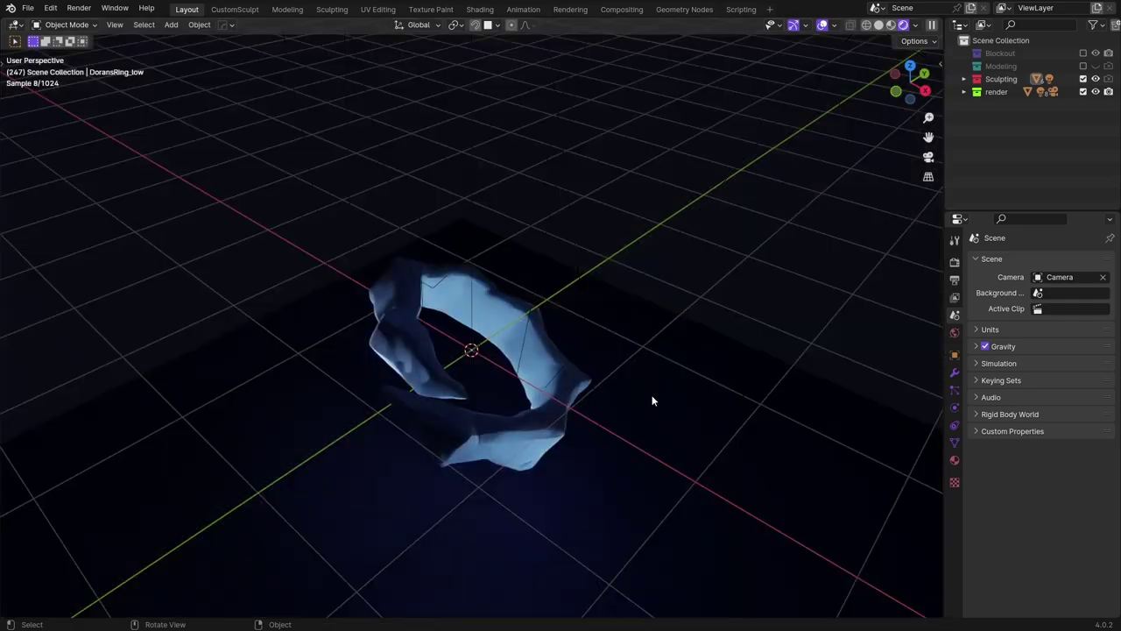
# Orbit to a top-down view of the ring's render scene.
pyautogui.moveTo(651, 401); pyautogui.dragTo(523, 412, button='middle')
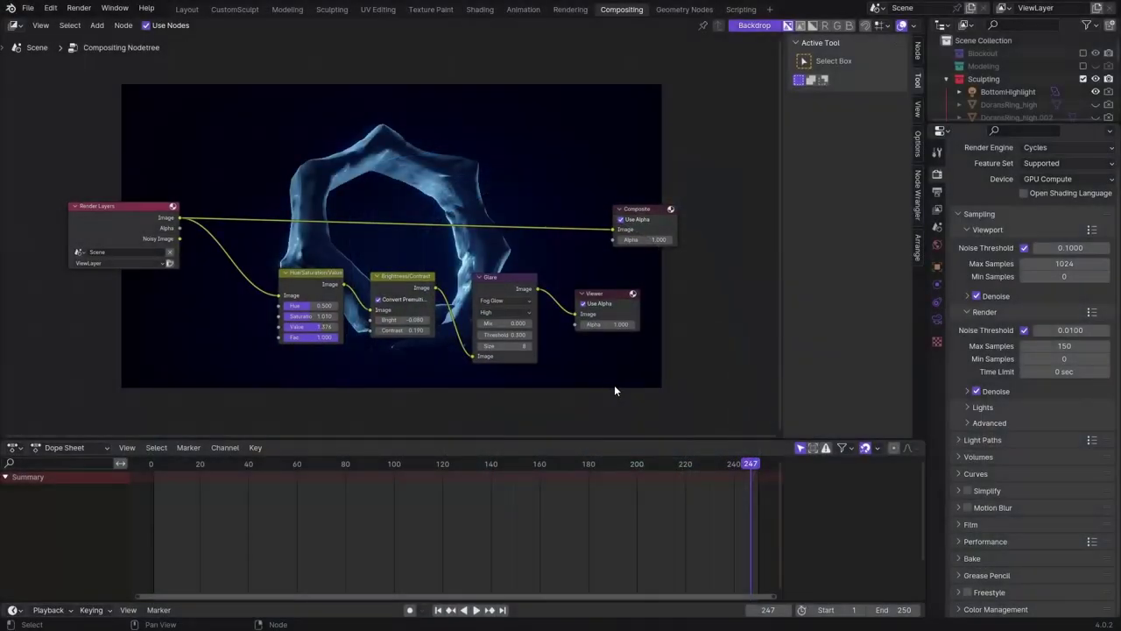
# Box-select the nodes in the compositor node tree.
pyautogui.moveTo(613, 385); pyautogui.dragTo(301, 296)
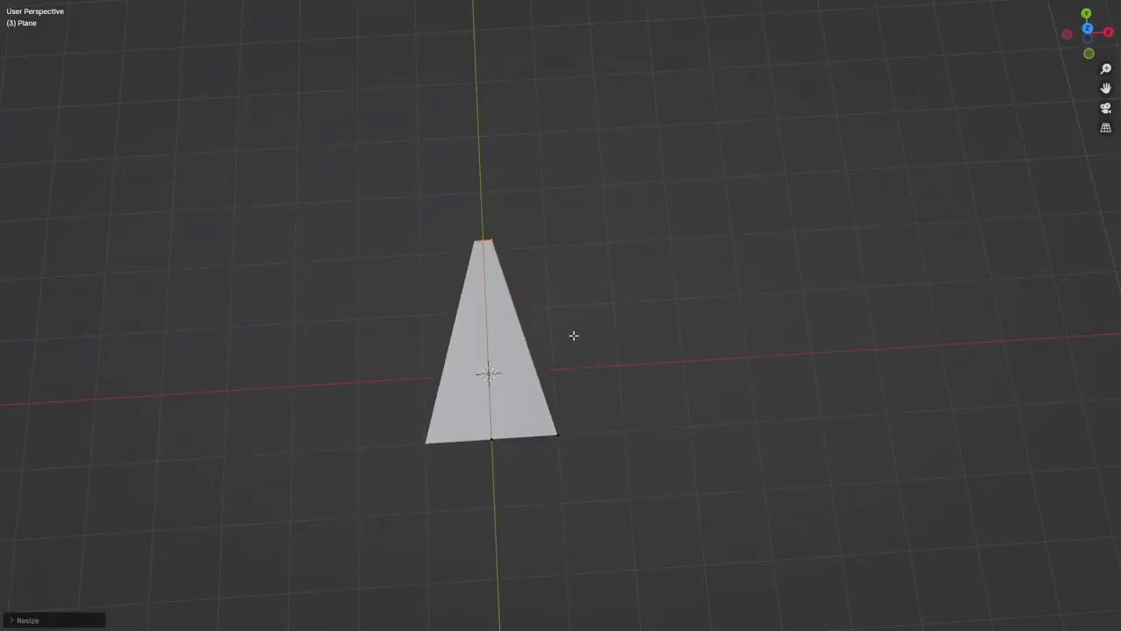
# Extrude and scale the triangle plane's edges downward into the tapered blade shape.
pyautogui.moveTo(511, 212); pyautogui.dragTo(525, 407, button='middle')
pyautogui.press('e')
pyautogui.click(658, 415)
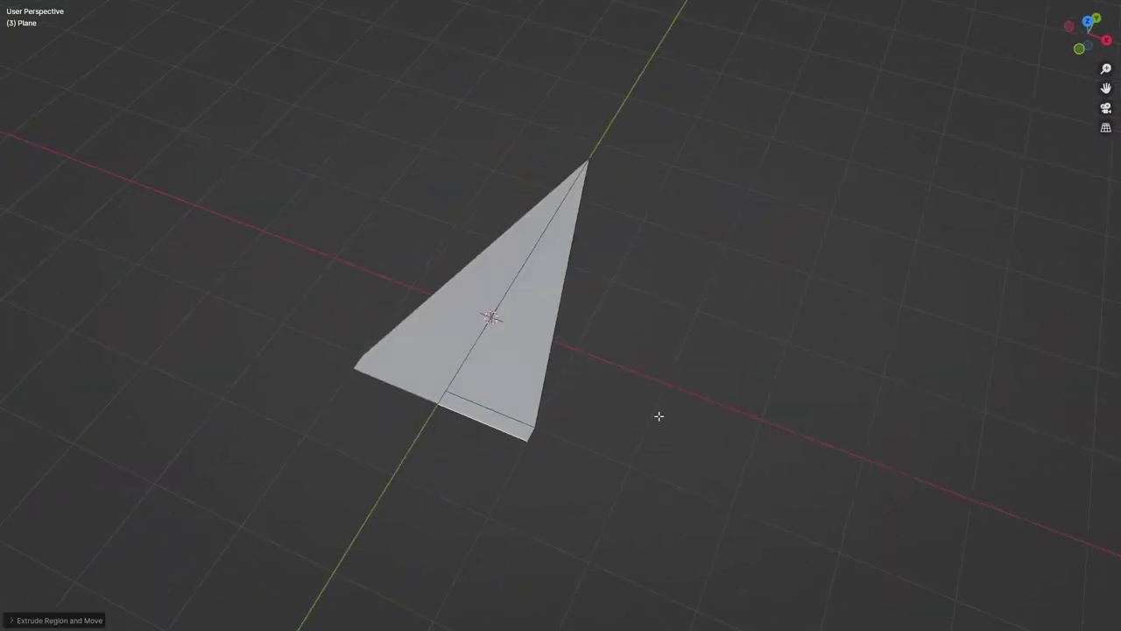
pyautogui.moveTo(658, 415); pyautogui.dragTo(652, 340, button='middle')
pyautogui.press('e')
pyautogui.click(551, 265)
pyautogui.press('e')
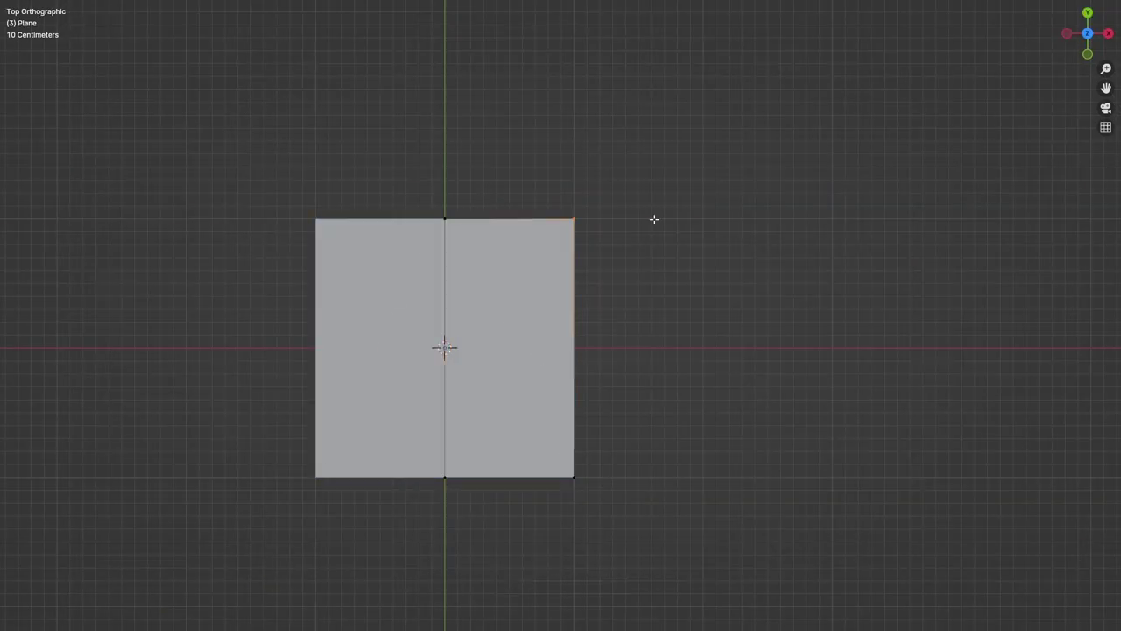
pyautogui.press('s')
pyautogui.click(613, 390)
pyautogui.press('e')
pyautogui.click(733, 473)
pyautogui.press('s')
pyautogui.click(654, 473)
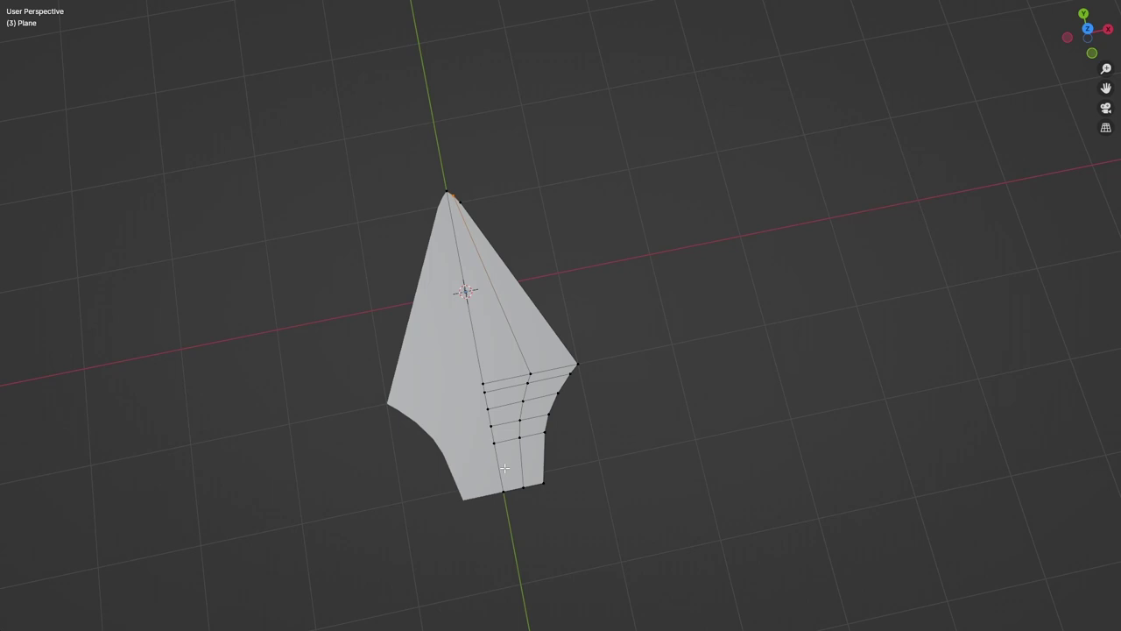
# In Top view, scale the plane down uniformly and stretch it along the X axis.
pyautogui.press('KP_7')
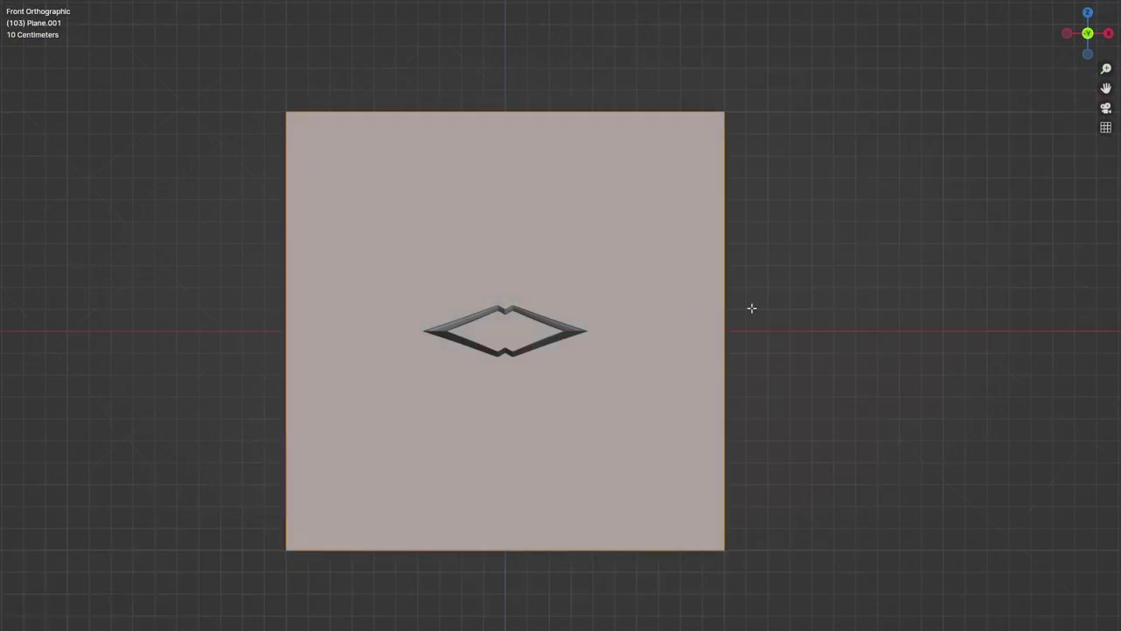
pyautogui.click(655, 320)
pyautogui.press('s')
pyautogui.press('x')
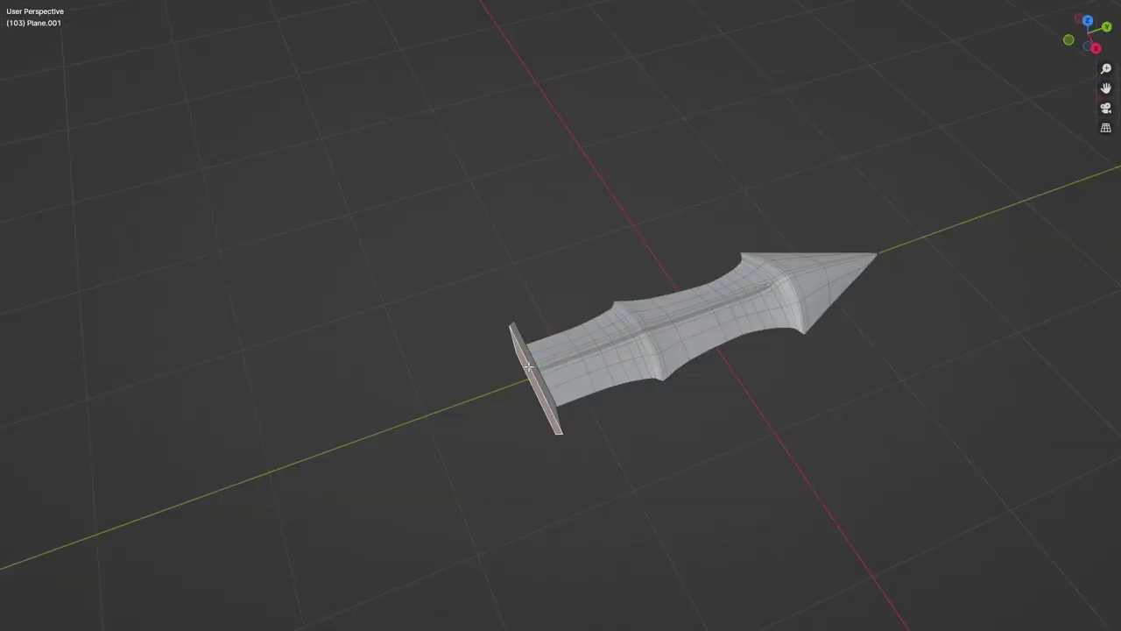
pyautogui.moveTo(526, 376); pyautogui.dragTo(657, 371, button='middle')
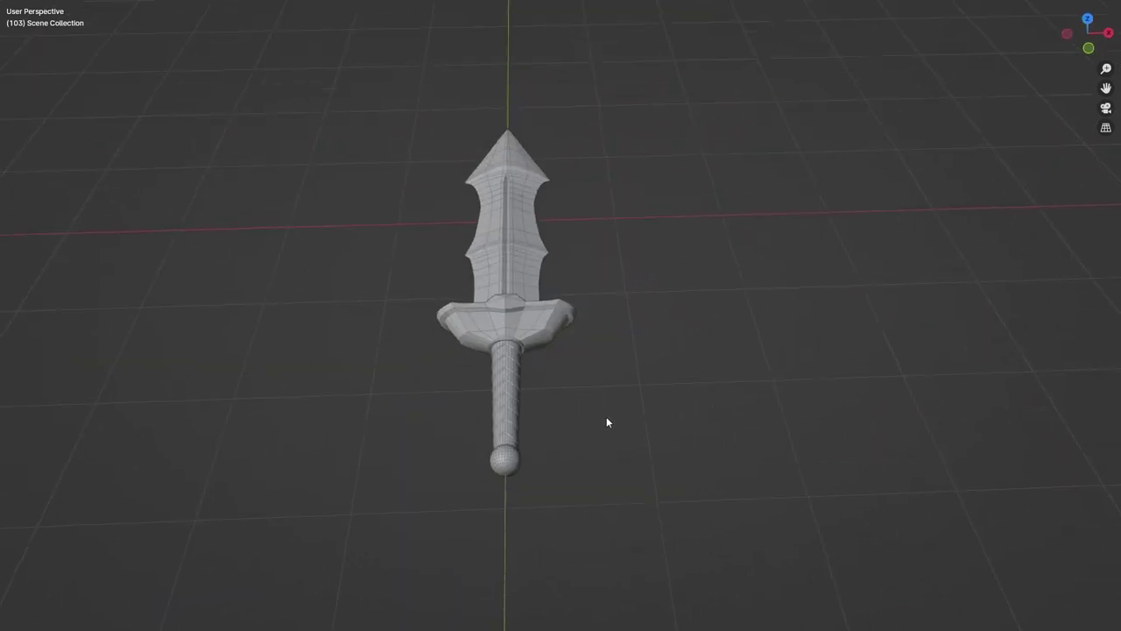
pyautogui.moveTo(606, 420); pyautogui.dragTo(585, 488, button='middle')
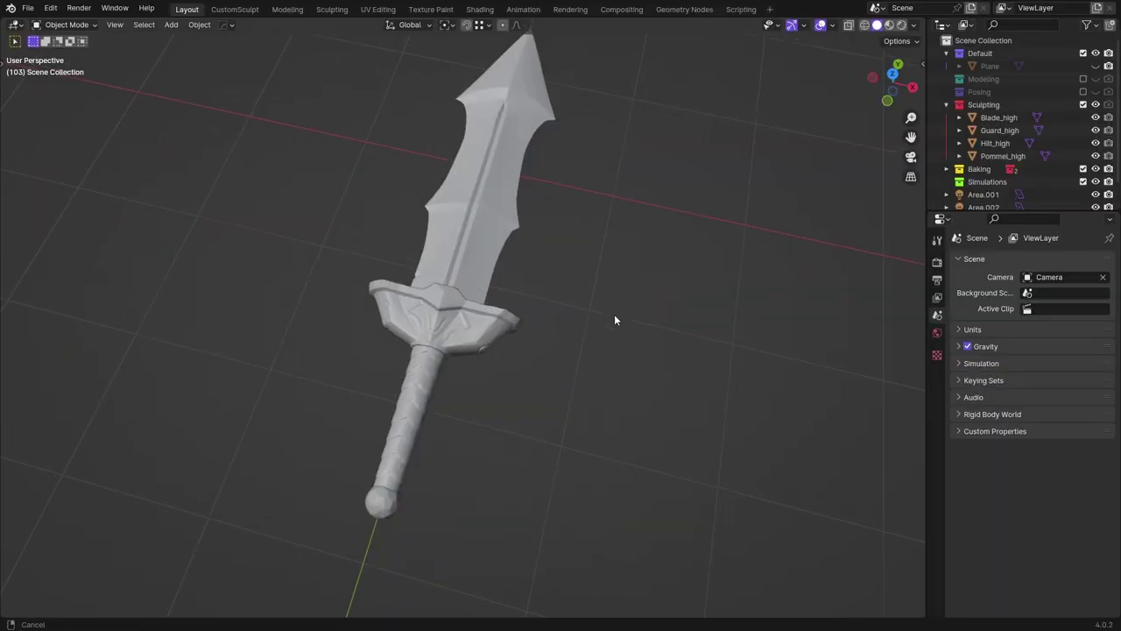
pyautogui.moveTo(614, 314); pyautogui.dragTo(600, 359, button='middle')
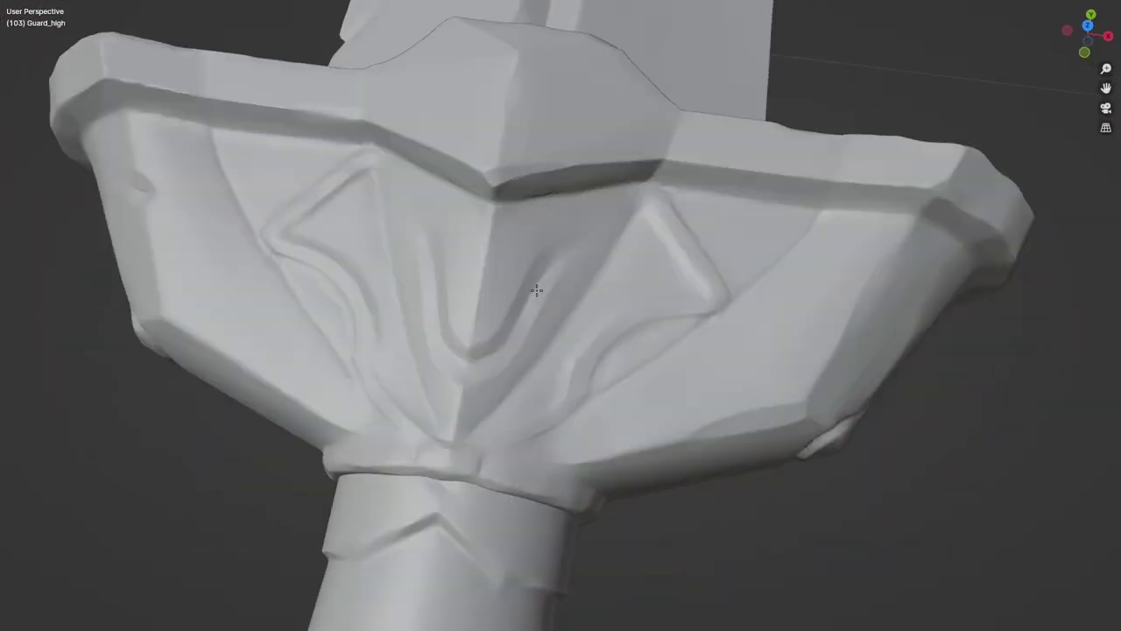
pyautogui.scroll(2, 530, 306)
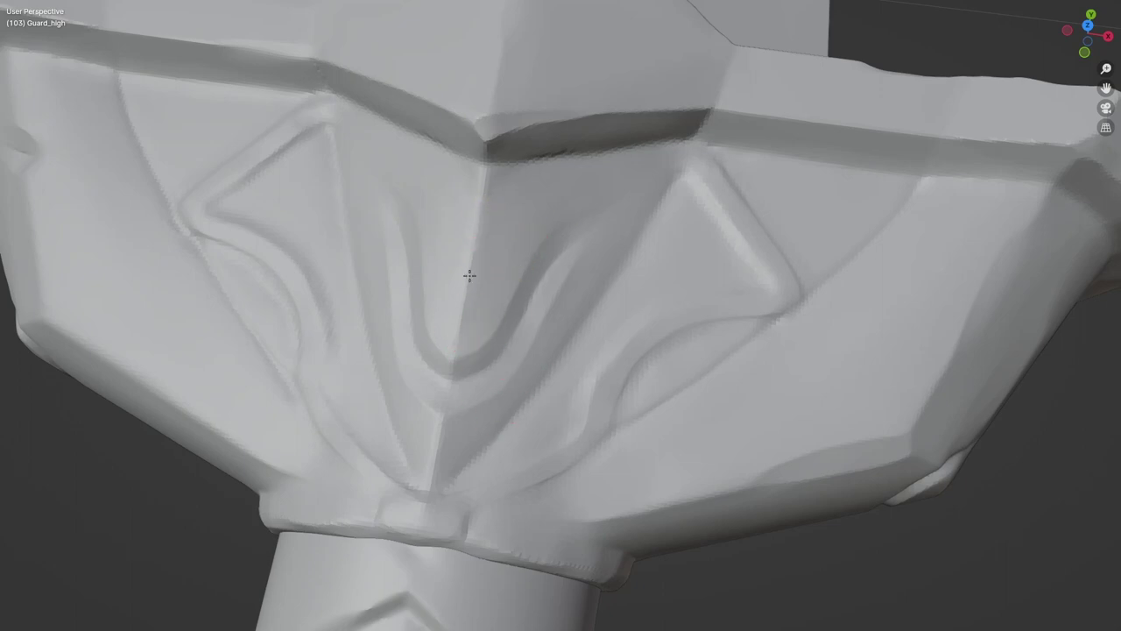
pyautogui.scroll(-4, 448, 356)
pyautogui.moveTo(563, 325); pyautogui.dragTo(478, 362, button='middle')
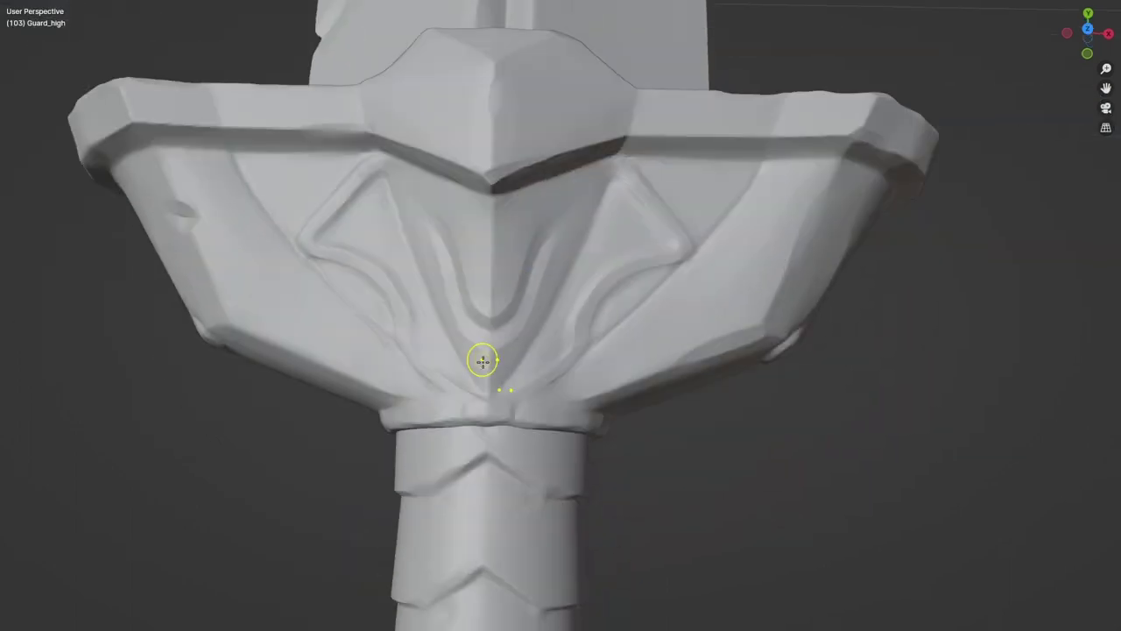
pyautogui.scroll(4, 473, 373)
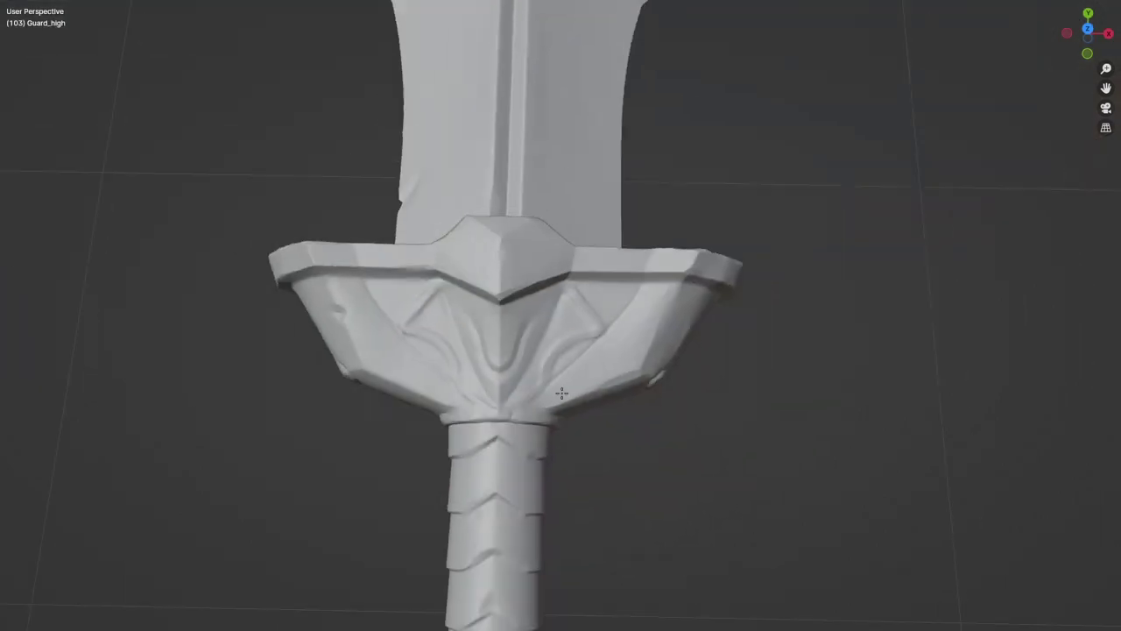
pyautogui.moveTo(561, 393); pyautogui.dragTo(566, 283, button='middle')
pyautogui.scroll(6, 566, 283)
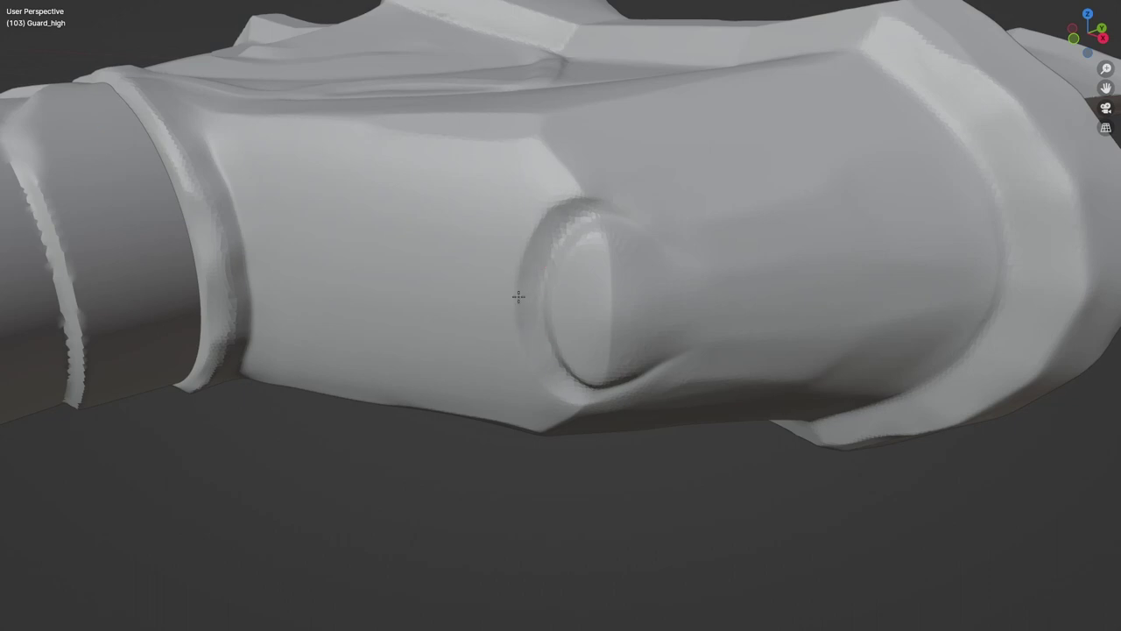
pyautogui.moveTo(519, 297); pyautogui.dragTo(567, 239, button='middle')
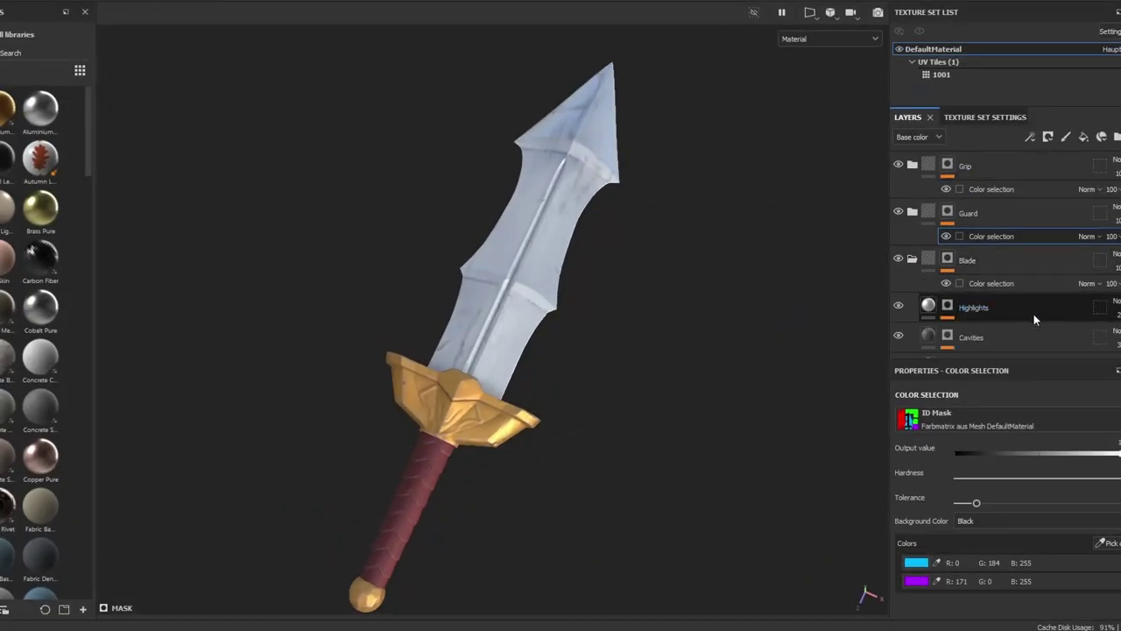
# Re-enable the Blade folder's visibility to restore the sword's steel, gold and red textures.
pyautogui.scroll(-3, 1034, 318)
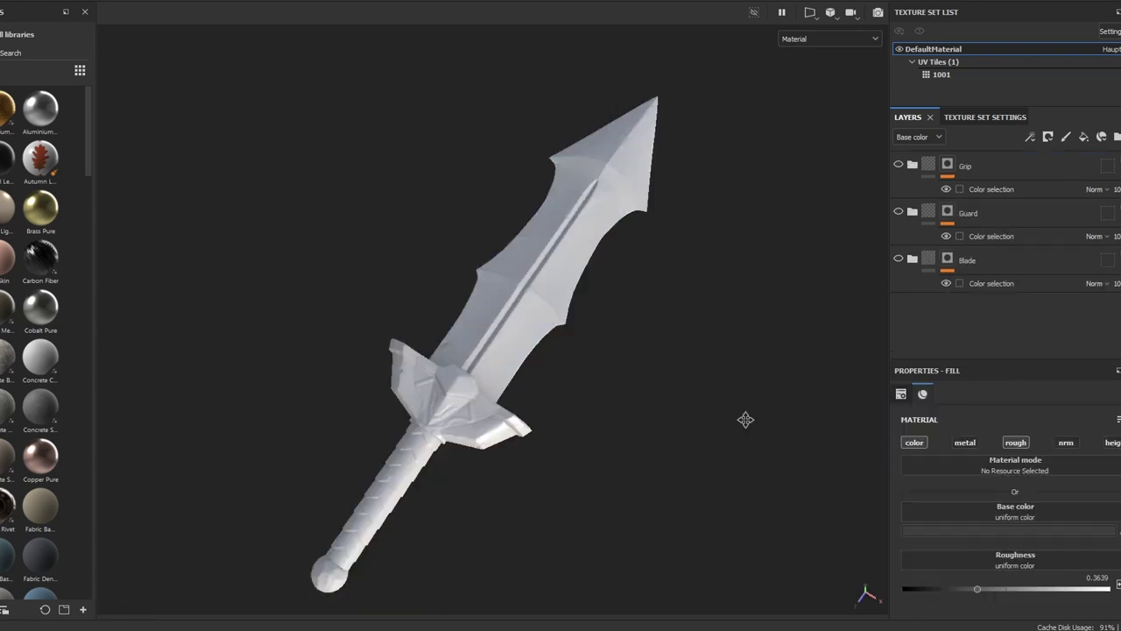
pyautogui.keyDown('alt'); pyautogui.moveTo(746, 418); pyautogui.dragTo(773, 394); pyautogui.keyUp('alt')
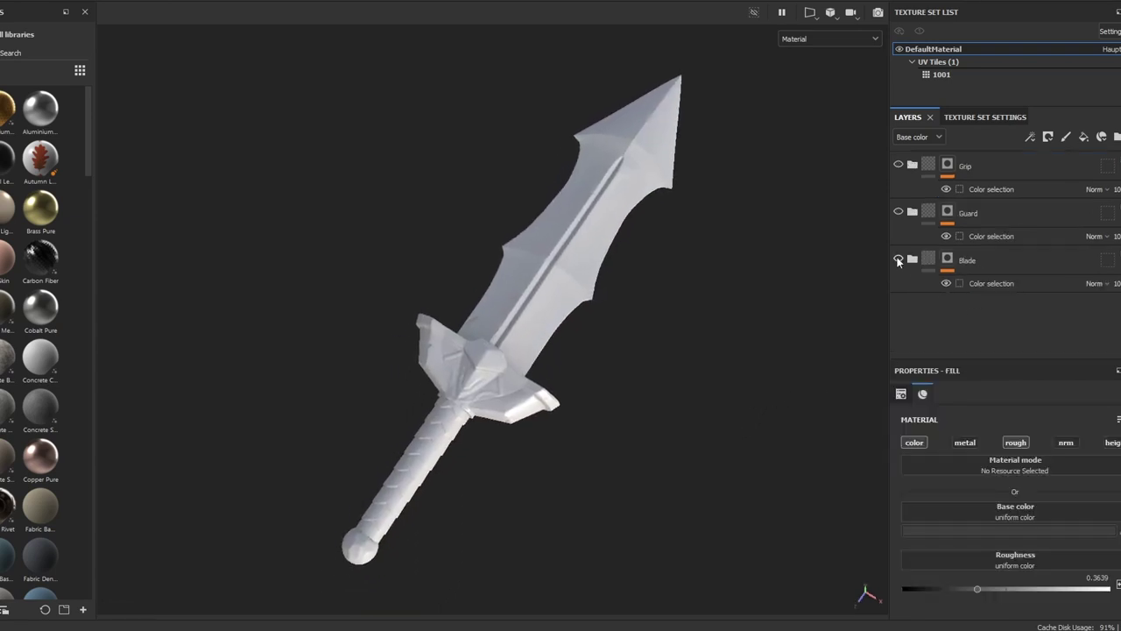
pyautogui.click(898, 260)
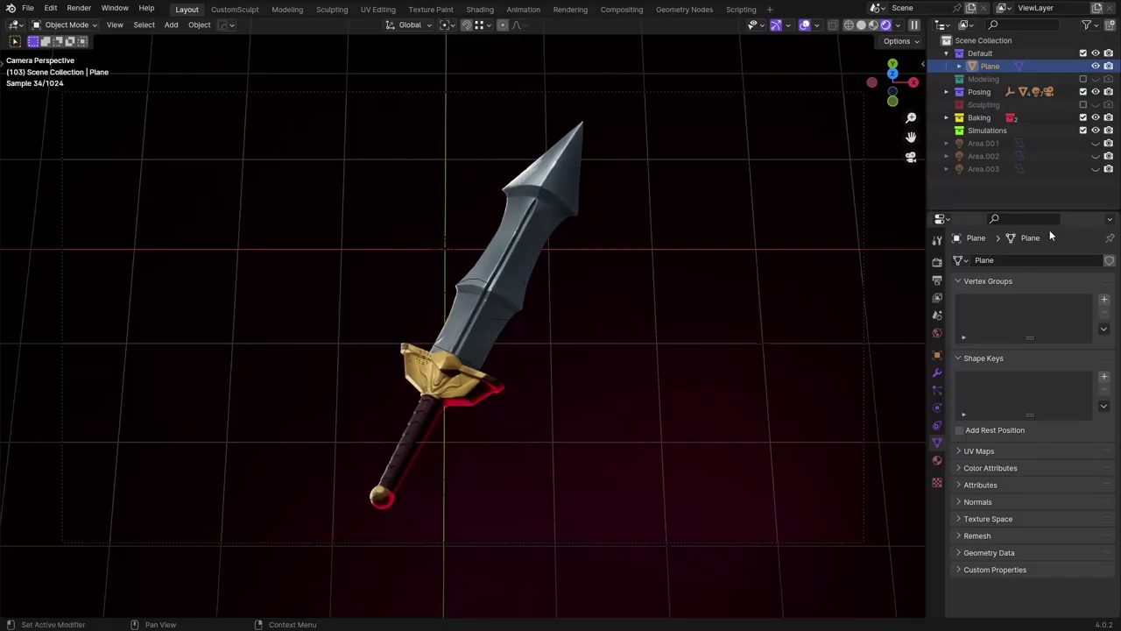
# Unhide Area.001 and another area light, then reposition Area.003.
pyautogui.click(1096, 169)
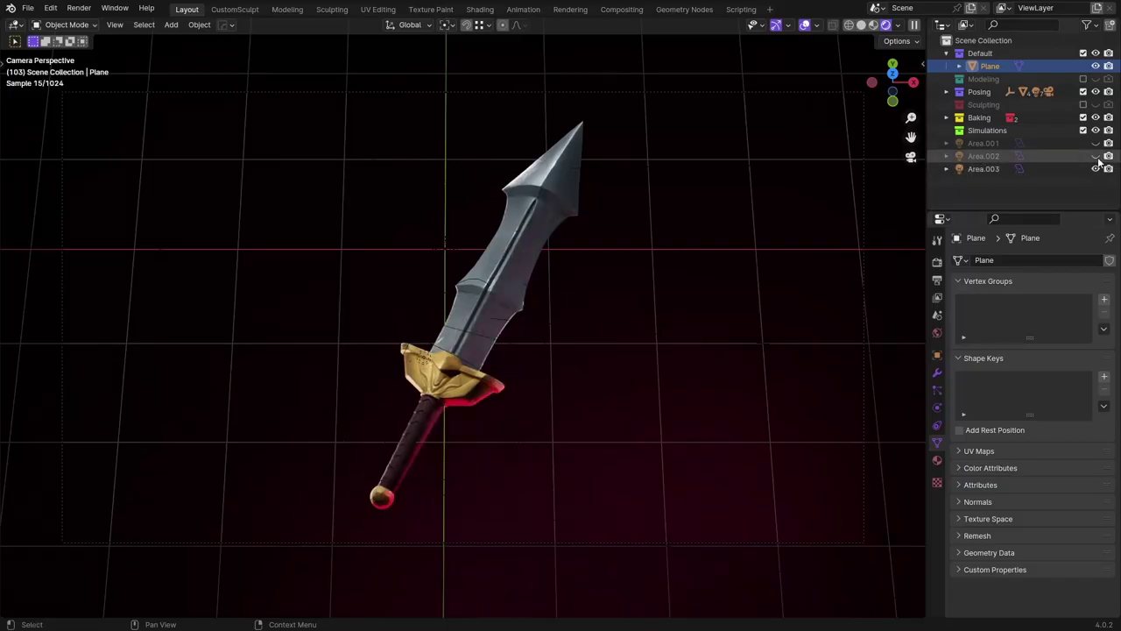
pyautogui.click(1095, 142)
pyautogui.moveTo(560, 353)
pyautogui.mouseDown()
pyautogui.moveTo(563, 335)
pyautogui.moveTo(578, 350)
pyautogui.mouseUp()
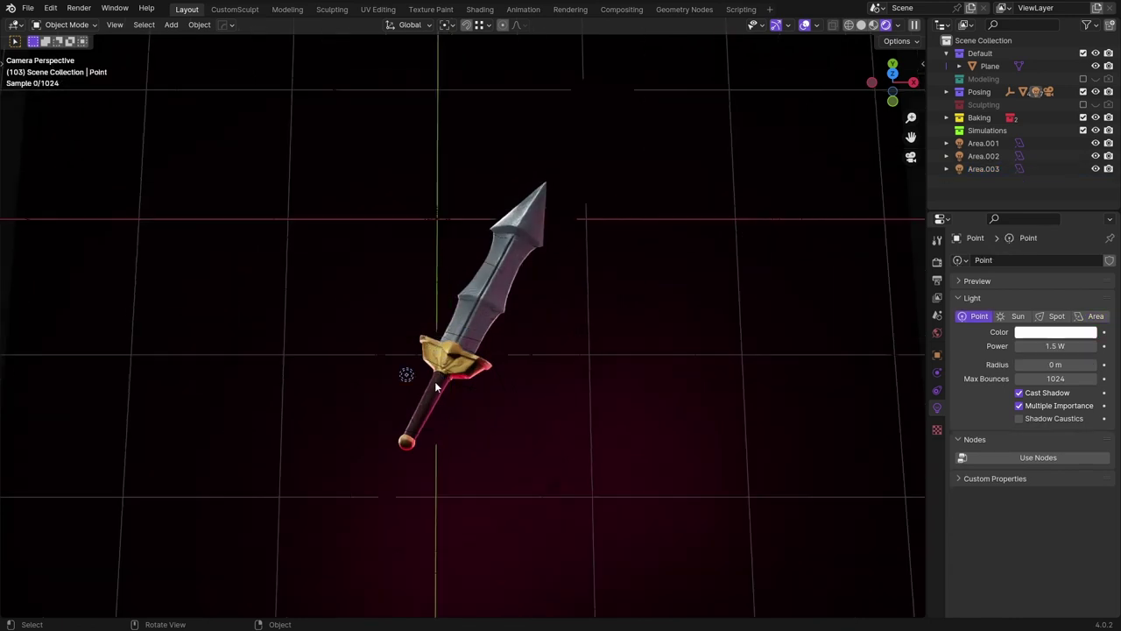
# Move the point light near the guard, then shift it along X.
pyautogui.press('g')
pyautogui.scroll(4, 456, 414)
pyautogui.click(456, 414)
pyautogui.press('g')
pyautogui.press('x')
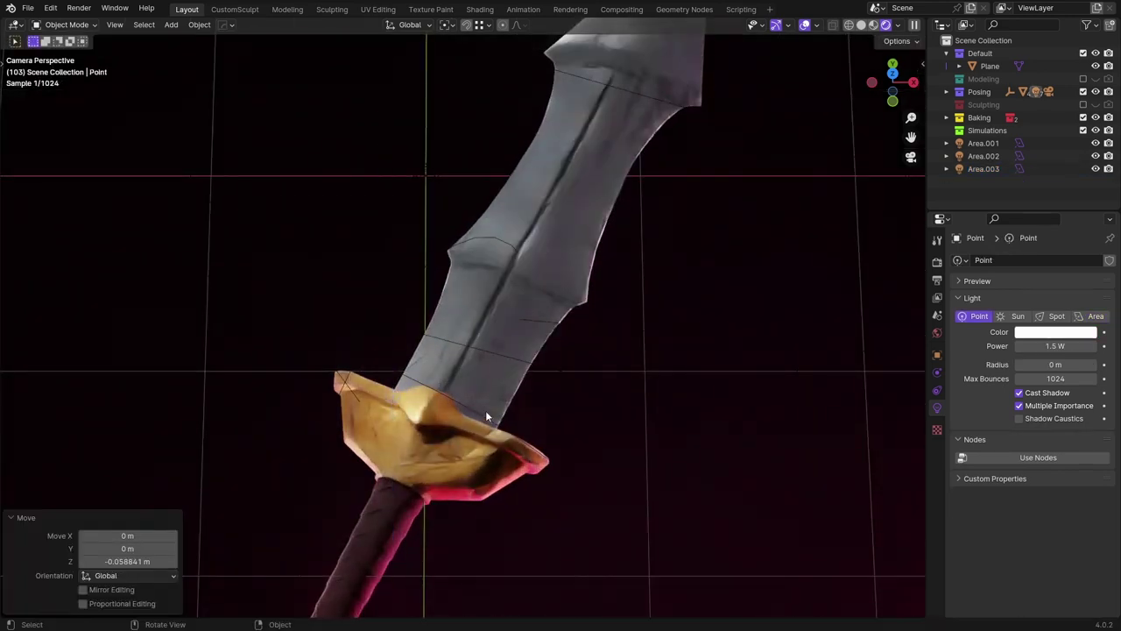
pyautogui.click(476, 419)
pyautogui.scroll(-3, 477, 386)
# Select the Sun light and rotate it to a new angle.
pyautogui.click(459, 269)
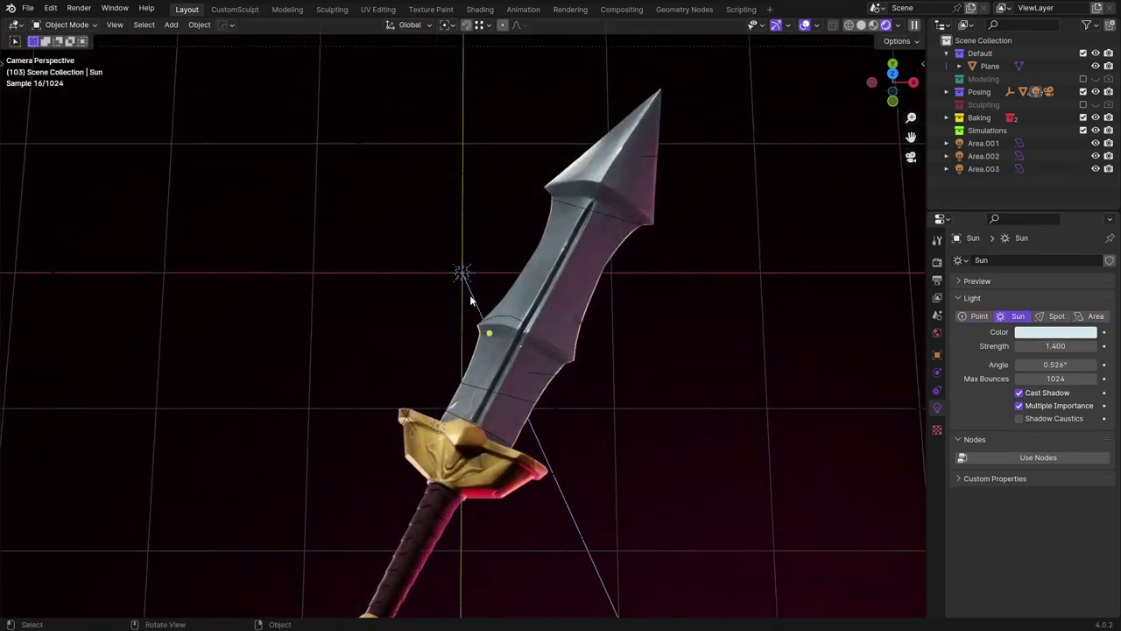
pyautogui.press('r')
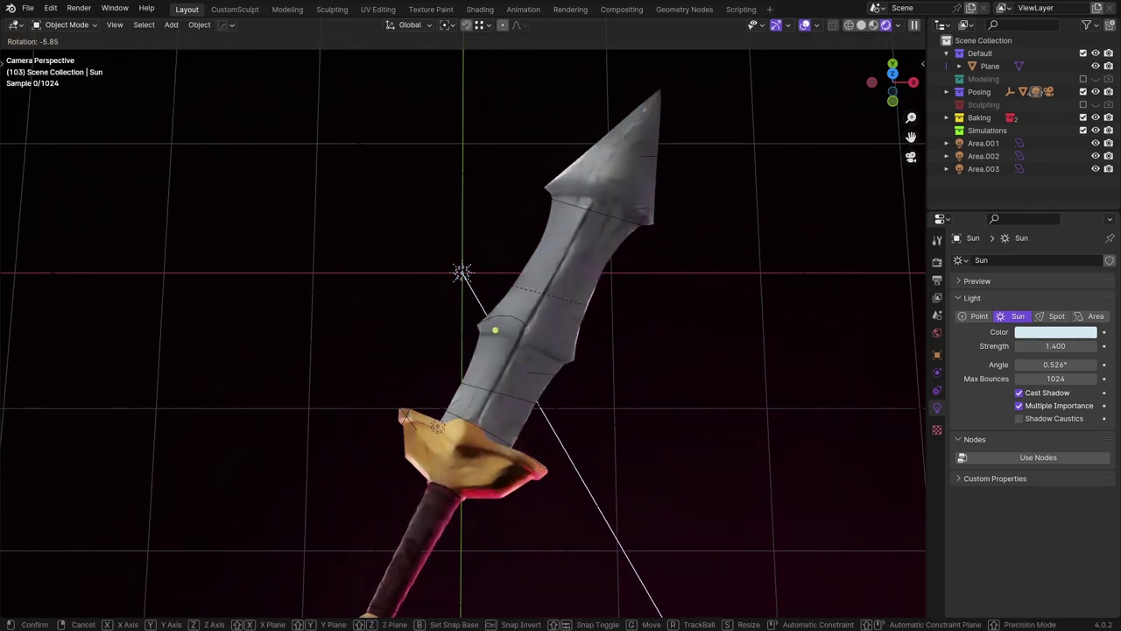
pyautogui.click(657, 398)
pyautogui.scroll(-3, 627, 522)
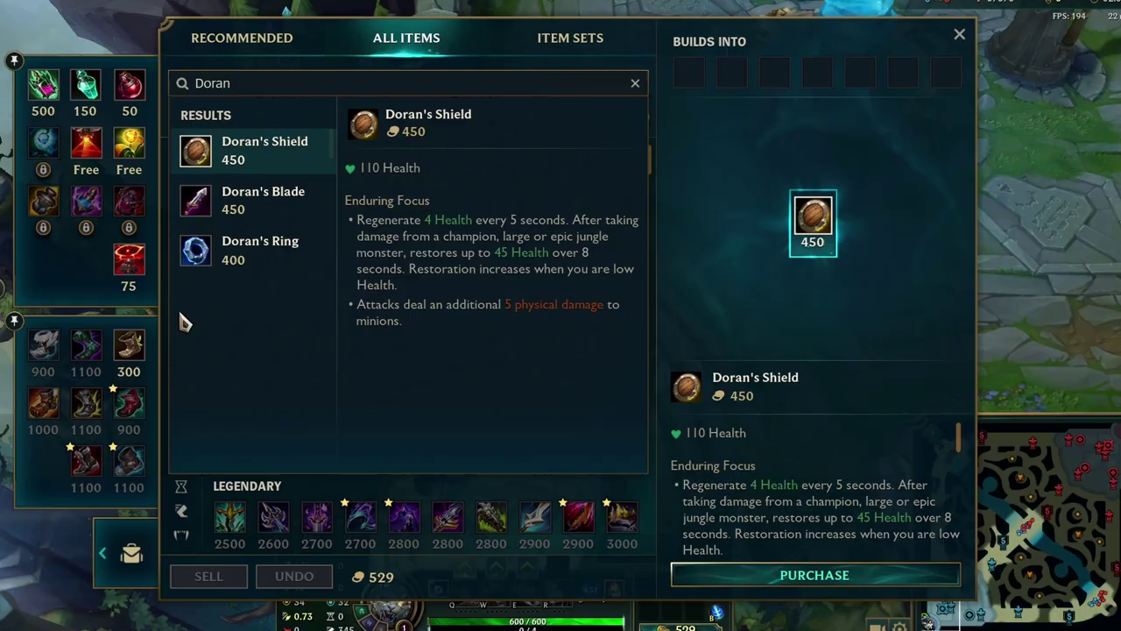
# Add a circle mesh at the 3D cursor.
pyautogui.click(669, 138)
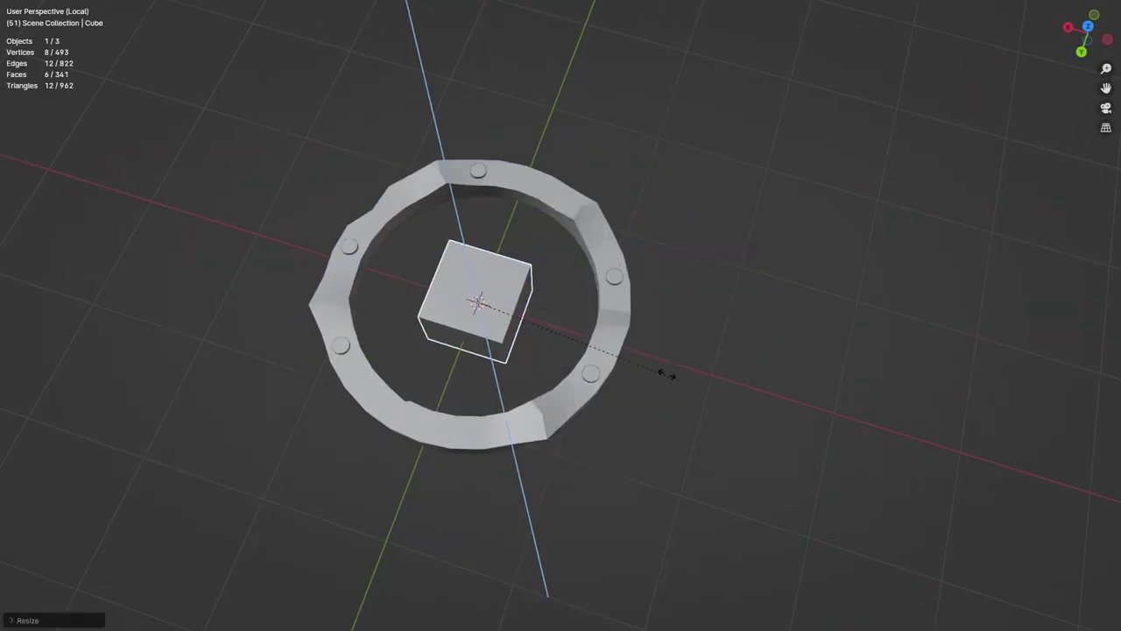
# Give the cube a five-board Array modifier and reshape it into a taller, narrower plank floor.
pyautogui.hotkey('ctrl', 'shift', 'a')
pyautogui.click(552, 379)
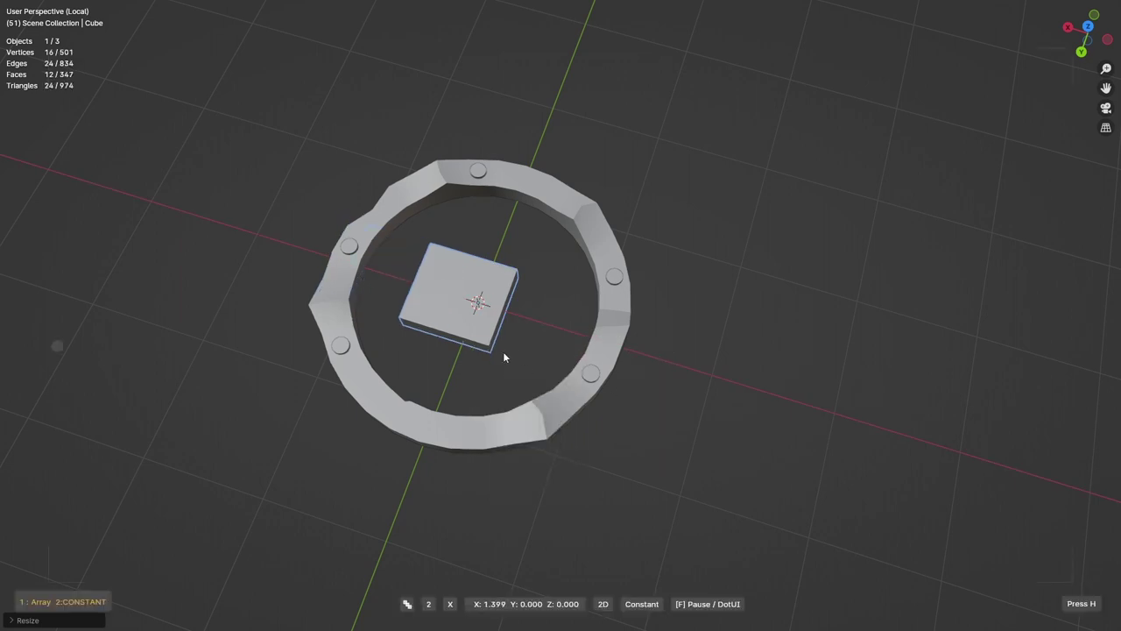
pyautogui.scroll(2, 391, 269)
pyautogui.click(671, 394)
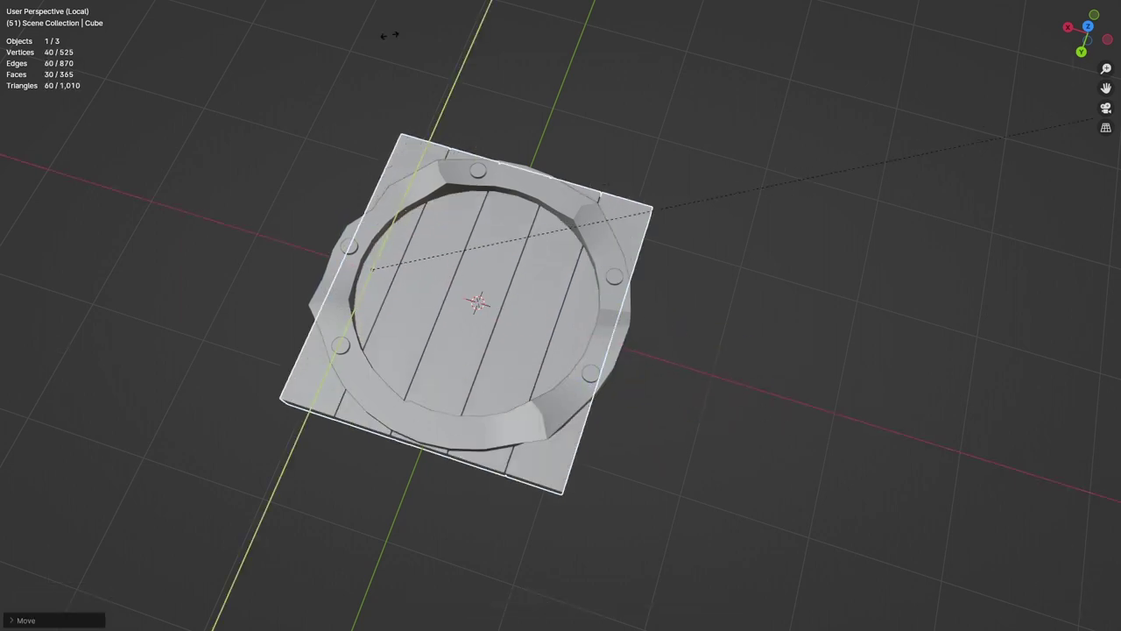
pyautogui.click(710, 386)
# Add a cylinder over the ring and extrude its top face upward.
pyautogui.hotkey('shift', 'a')
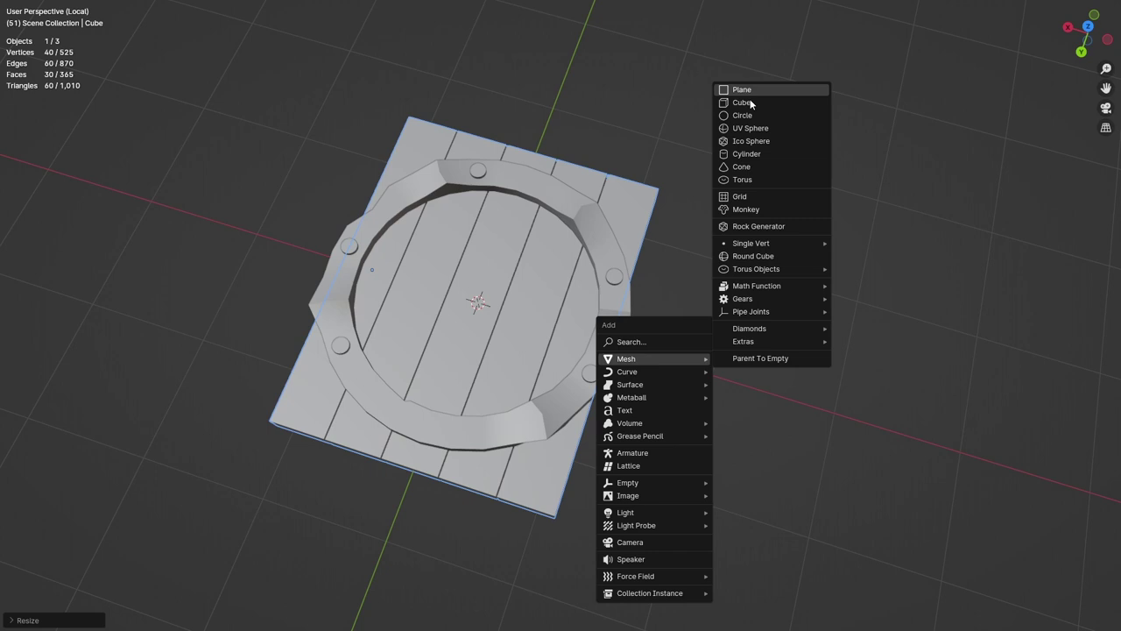
pyautogui.click(771, 154)
pyautogui.hotkey('alt', 'e')
pyautogui.click(632, 379)
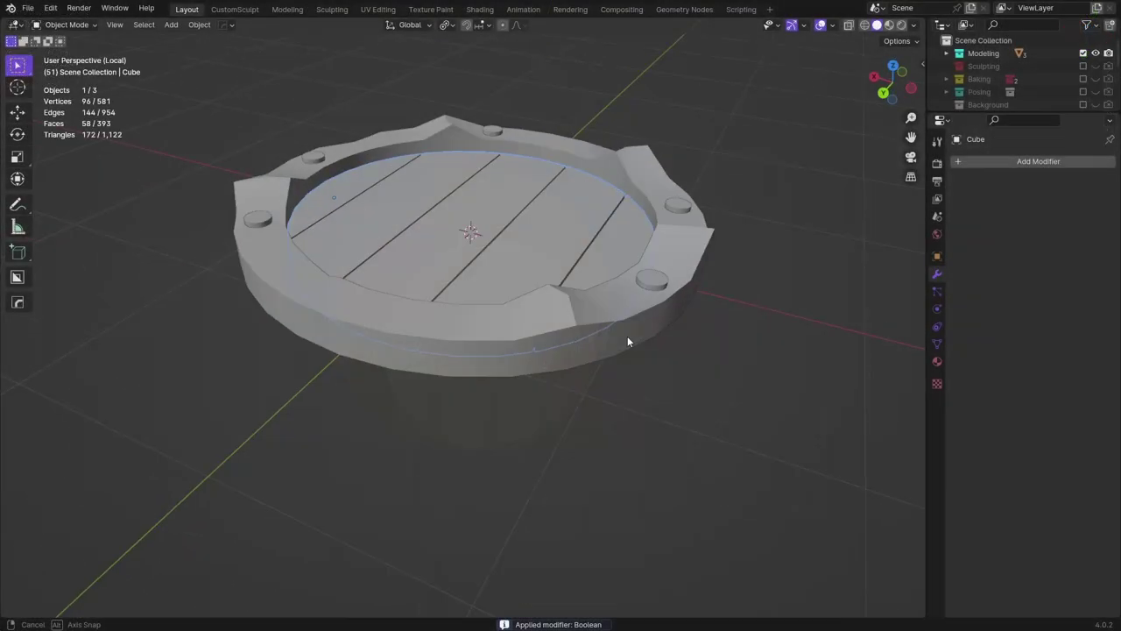
# Try pushing the plank surface up into a dome, then cancel it.
pyautogui.moveTo(628, 341); pyautogui.dragTo(631, 395, button='middle')
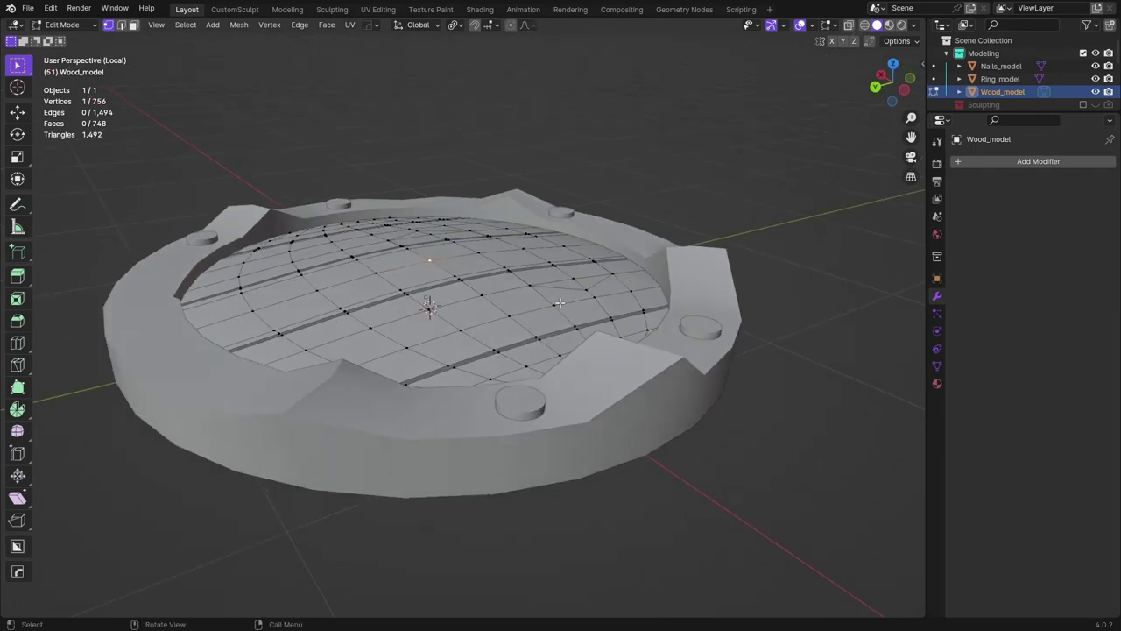
pyautogui.press('z')
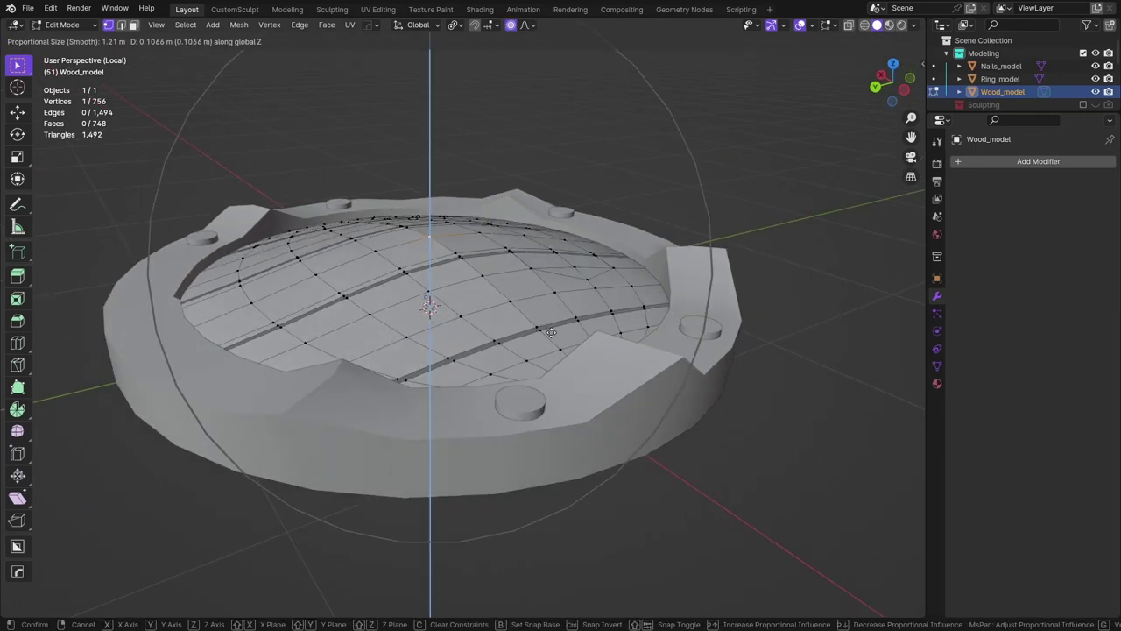
pyautogui.press('Escape')
pyautogui.moveTo(538, 333); pyautogui.dragTo(567, 442, button='middle')
# Orbit and zoom around the sculpted shield to inspect the wood-grain planks and dented rim.
pyautogui.press('Tab')
pyautogui.scroll(-4, 538, 385)
pyautogui.scroll(4, 569, 442)
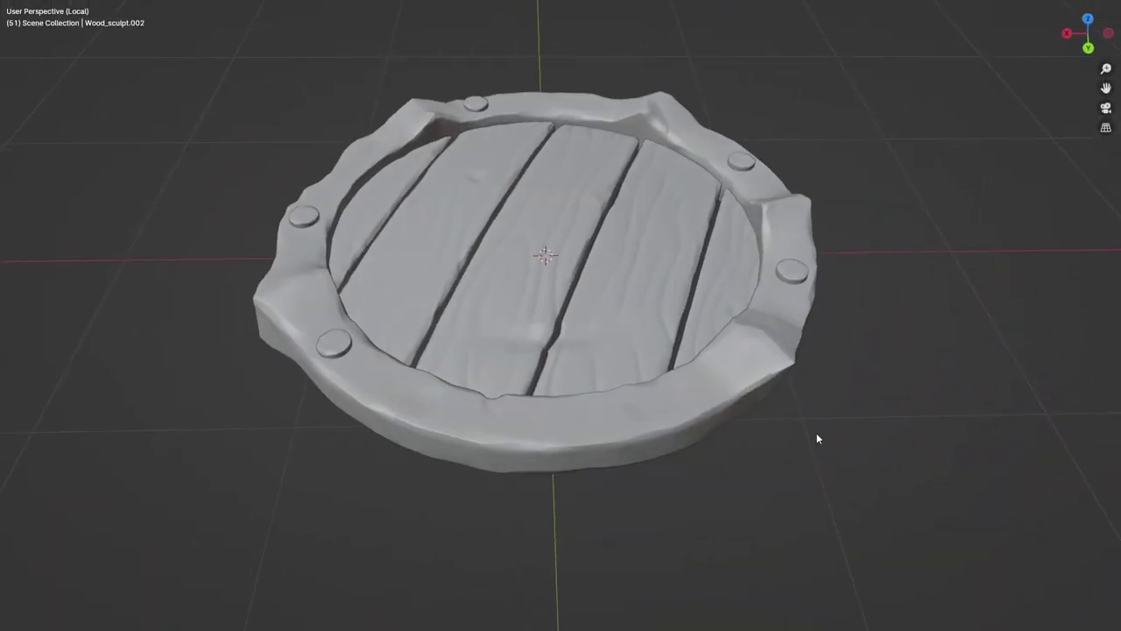
pyautogui.moveTo(816, 438)
pyautogui.mouseDown(button='middle')
pyautogui.moveTo(774, 455)
pyautogui.moveTo(837, 482)
pyautogui.moveTo(773, 487)
pyautogui.moveTo(778, 508)
pyautogui.moveTo(783, 494)
pyautogui.moveTo(730, 430)
pyautogui.moveTo(744, 393)
pyautogui.mouseUp(button='middle')
pyautogui.scroll(6, 744, 393)
pyautogui.scroll(-7, 660, 464)
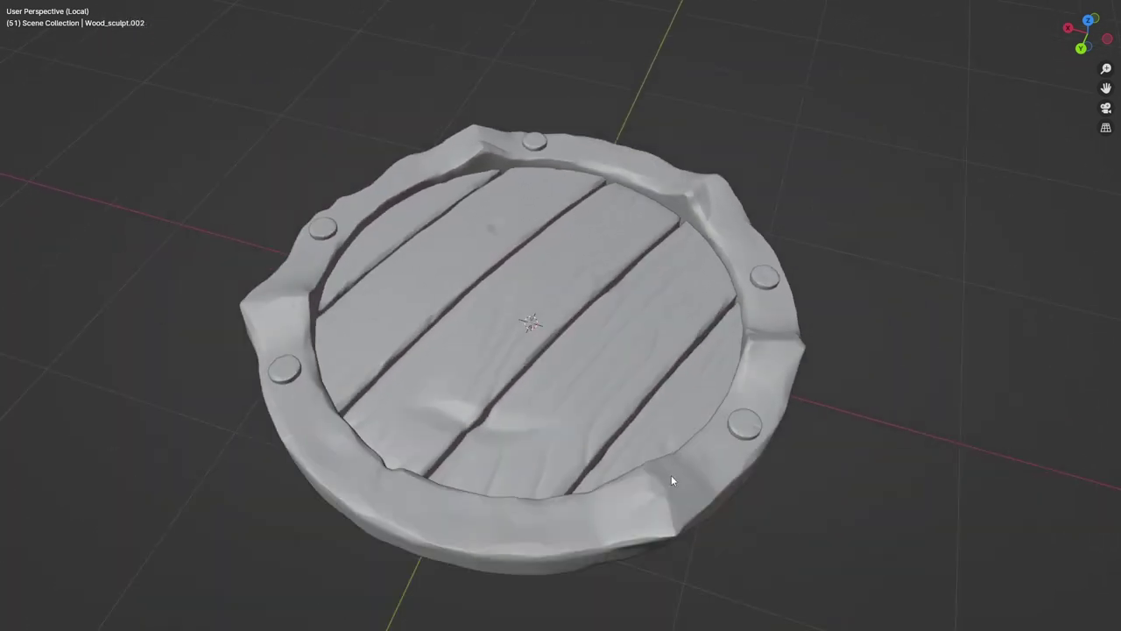
pyautogui.moveTo(671, 480)
pyautogui.mouseDown(button='middle')
pyautogui.moveTo(763, 438)
pyautogui.moveTo(775, 394)
pyautogui.mouseUp(button='middle')
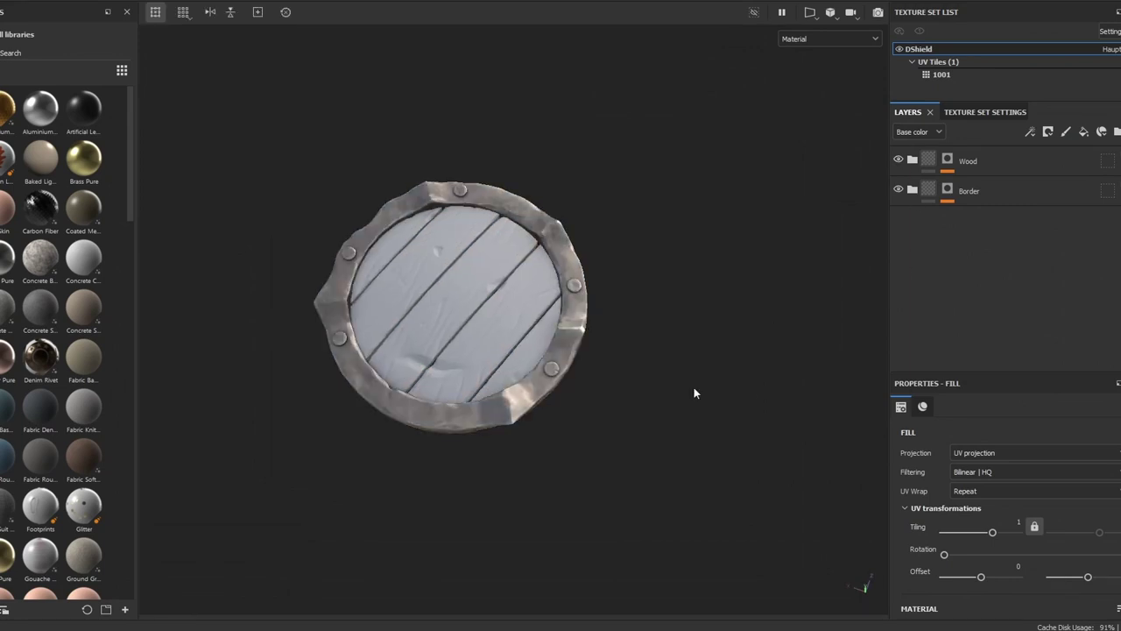
# Expand the Wood folder to show its WhiteSpots, Cavities, AO and Base sublayers.
pyautogui.click(913, 161)
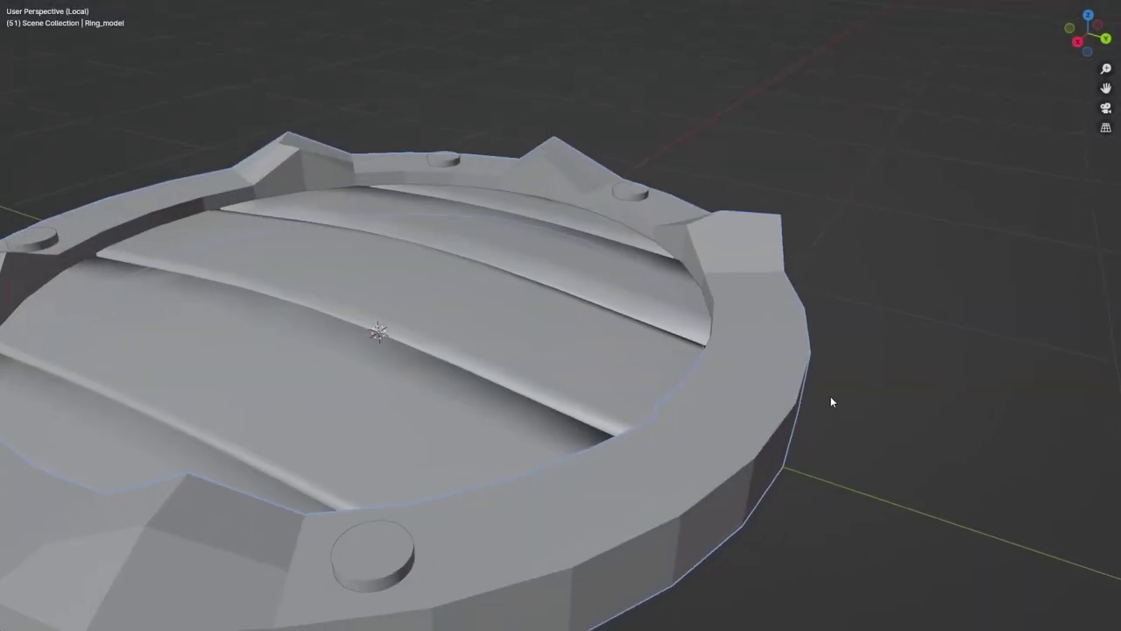
# Apply Shade Smooth to the shield ring in Object Mode.
pyautogui.press('Tab')
pyautogui.moveTo(772, 440); pyautogui.dragTo(746, 455, button='middle')
pyautogui.press('Tab')
pyautogui.rightClick(719, 406)
pyautogui.click(686, 378)
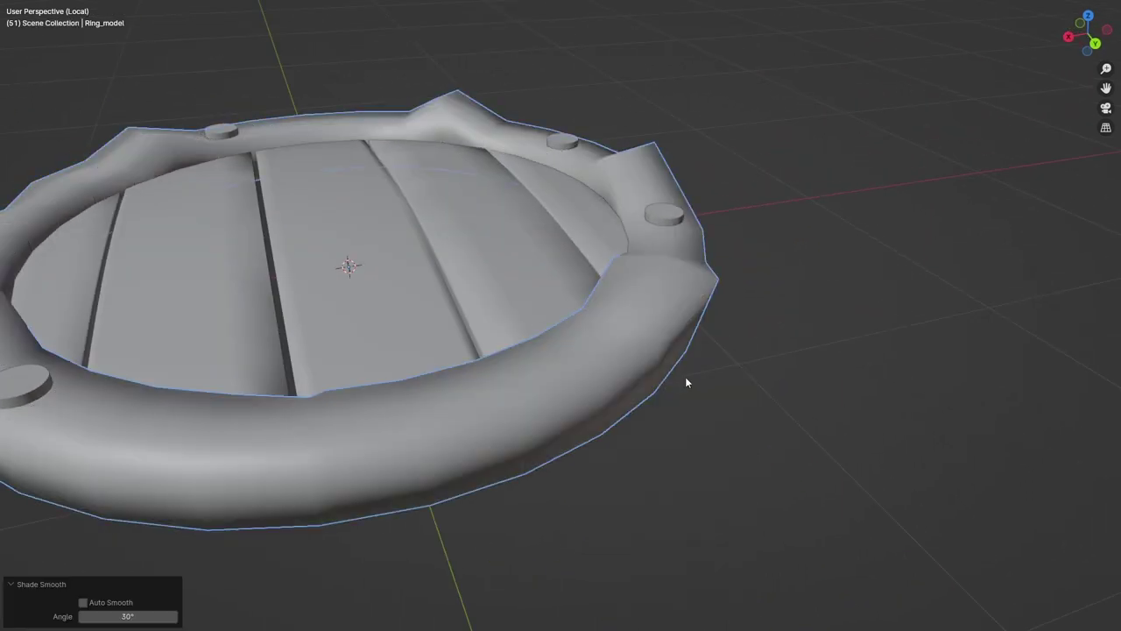
pyautogui.moveTo(686, 379)
pyautogui.mouseDown(button='middle')
pyautogui.moveTo(648, 411)
pyautogui.moveTo(681, 438)
pyautogui.moveTo(640, 413)
pyautogui.moveTo(700, 437)
pyautogui.mouseUp(button='middle')
# Set Ring_sculpt.001's Decimate ratio to 0.1, reducing it to 1832 faces.
pyautogui.scroll(-4, 691, 465)
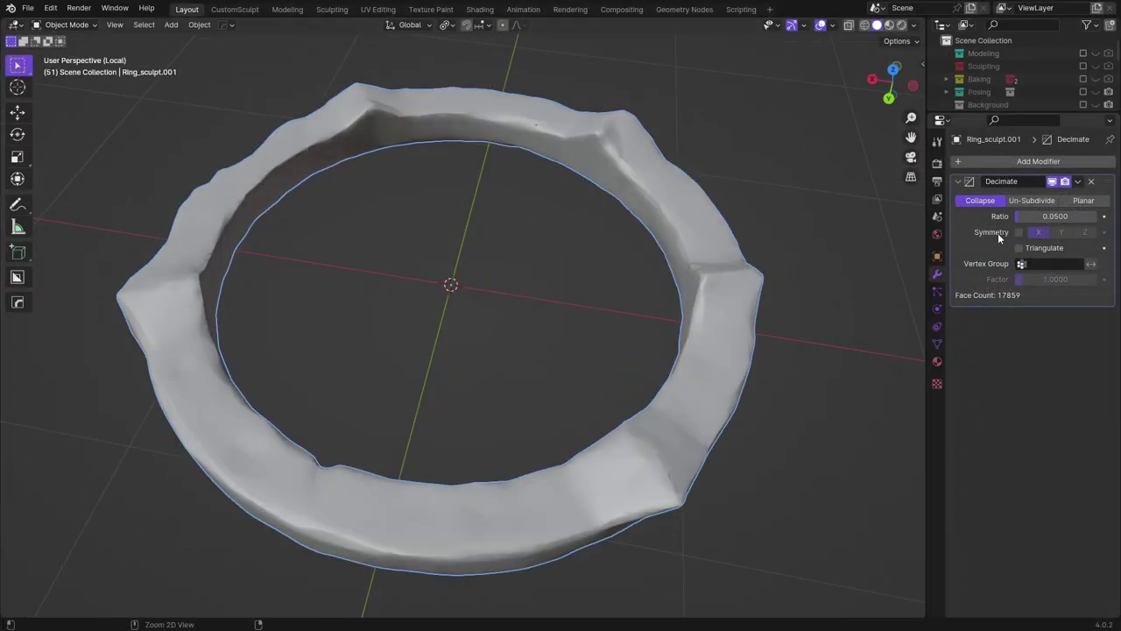
pyautogui.moveTo(1055, 216); pyautogui.dragTo(1025, 217)
pyautogui.scroll(-3, 673, 421)
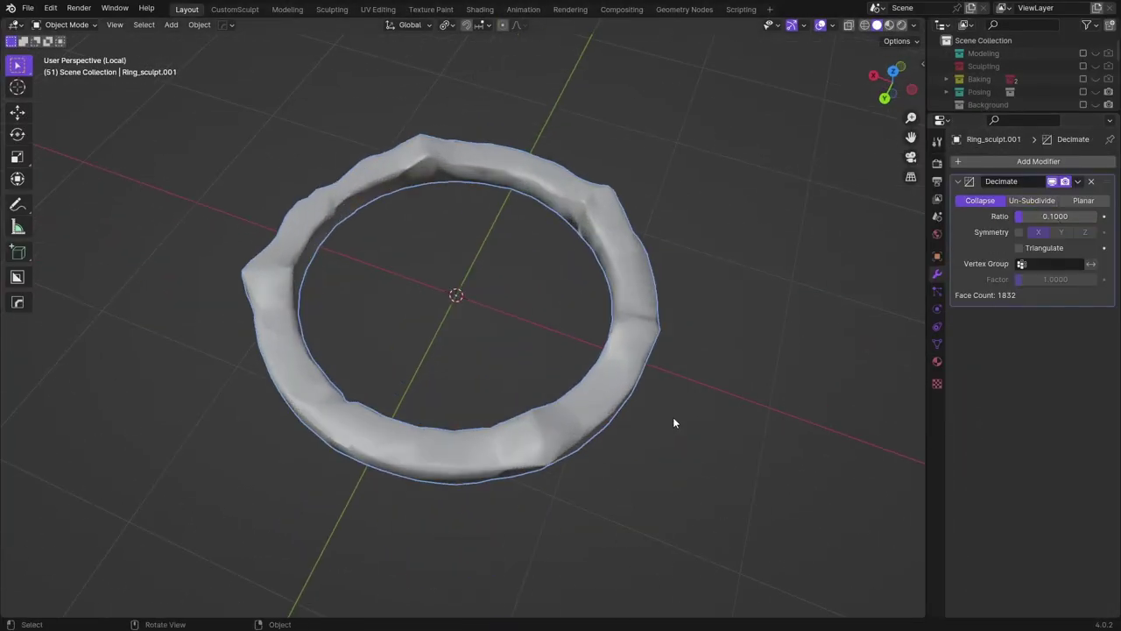
pyautogui.click(1041, 216)
pyautogui.write('0.')
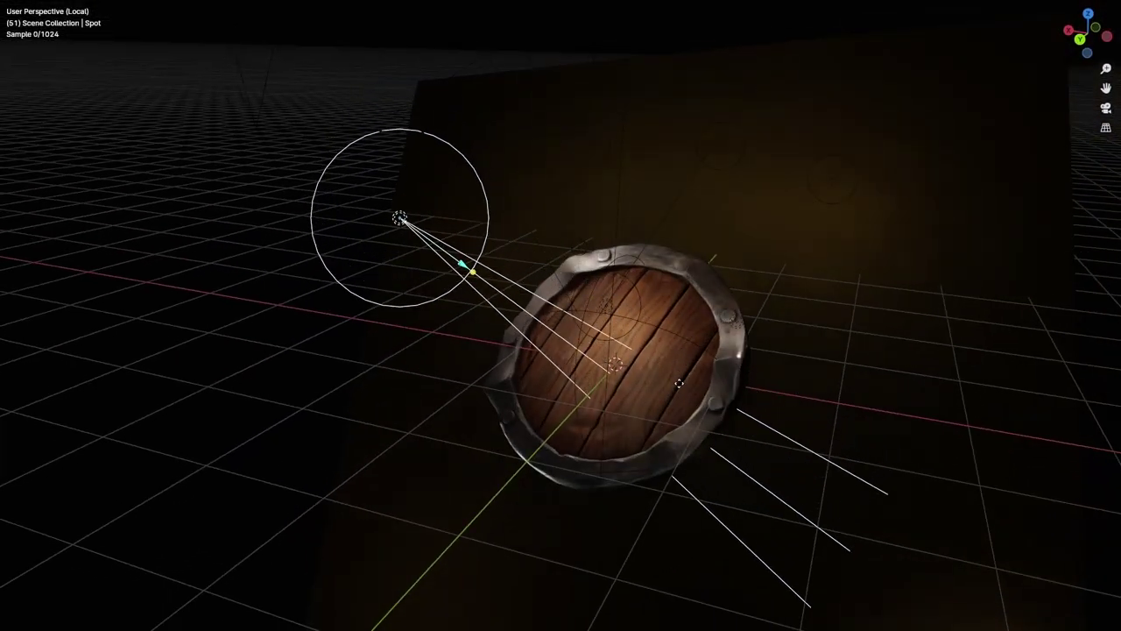
# Move the spot light up and left, and reposition the Point.002 light.
pyautogui.moveTo(679, 383); pyautogui.dragTo(675, 360)
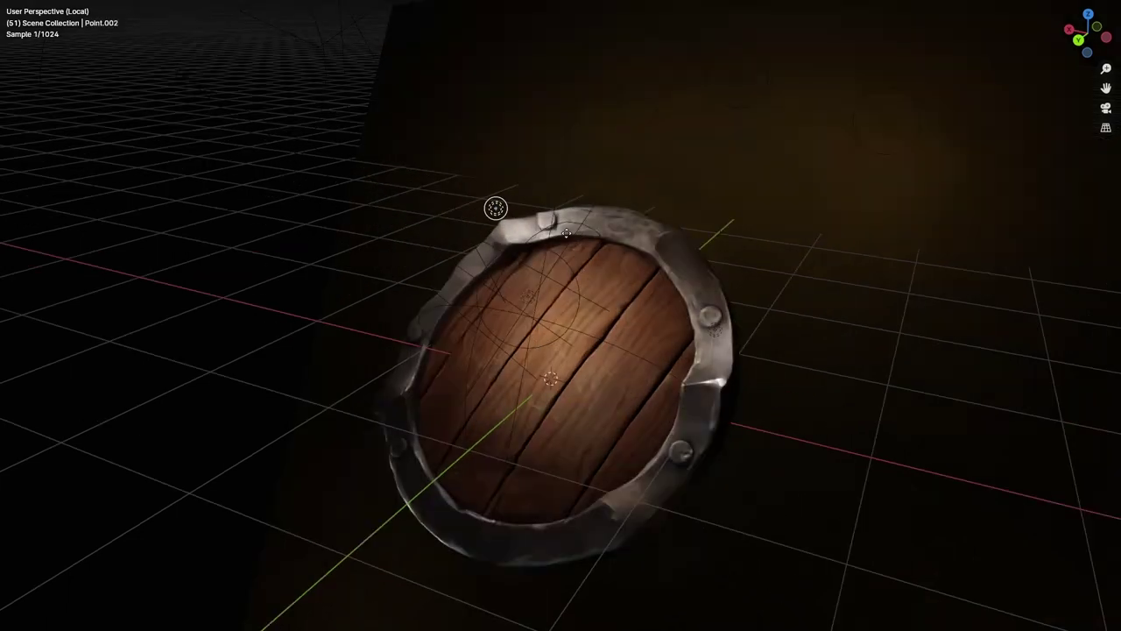
pyautogui.press('g')
pyautogui.click(561, 293)
pyautogui.moveTo(560, 293); pyautogui.dragTo(458, 408, button='middle')
# Select Area.004 and view the shield through the scene camera.
pyautogui.scroll(-4, 458, 408)
pyautogui.click(457, 406)
pyautogui.press('KP_0')
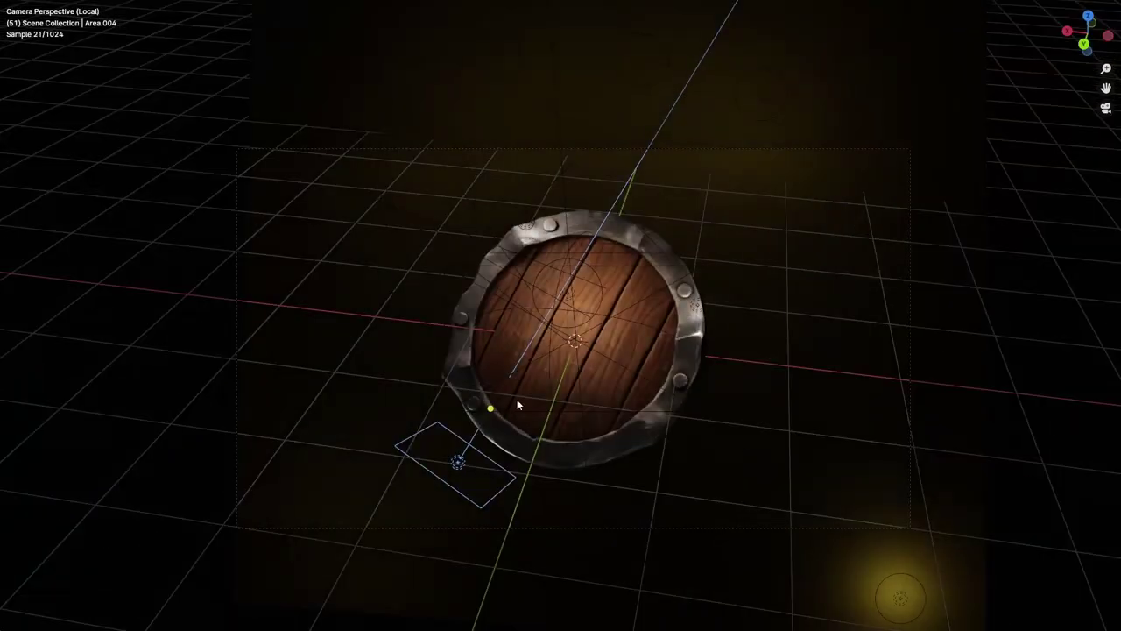